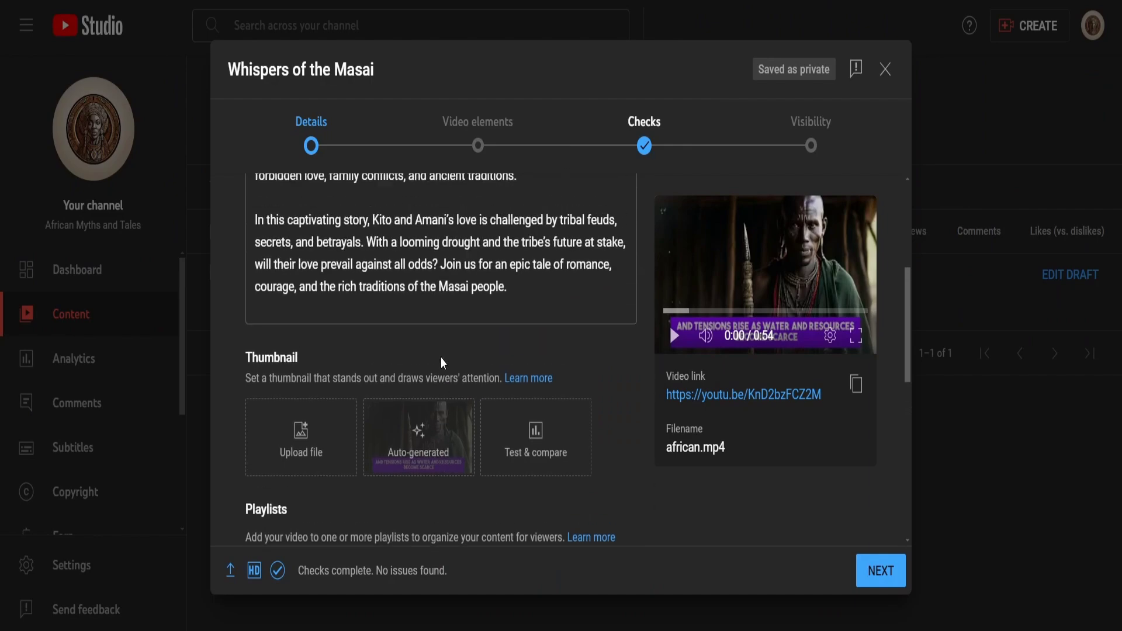
Look over the Whispers of the Masai draft's video details and browse the YouTube home feed for African folktale videos.
scroll(430, 359, down, 2)
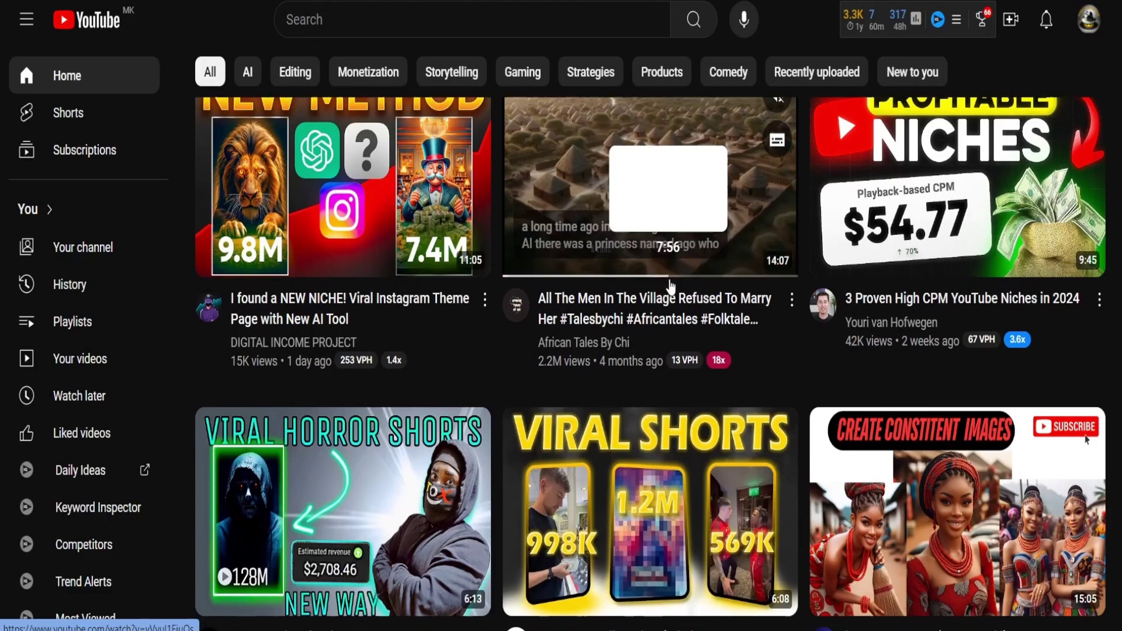
scroll(670, 287, down, 4)
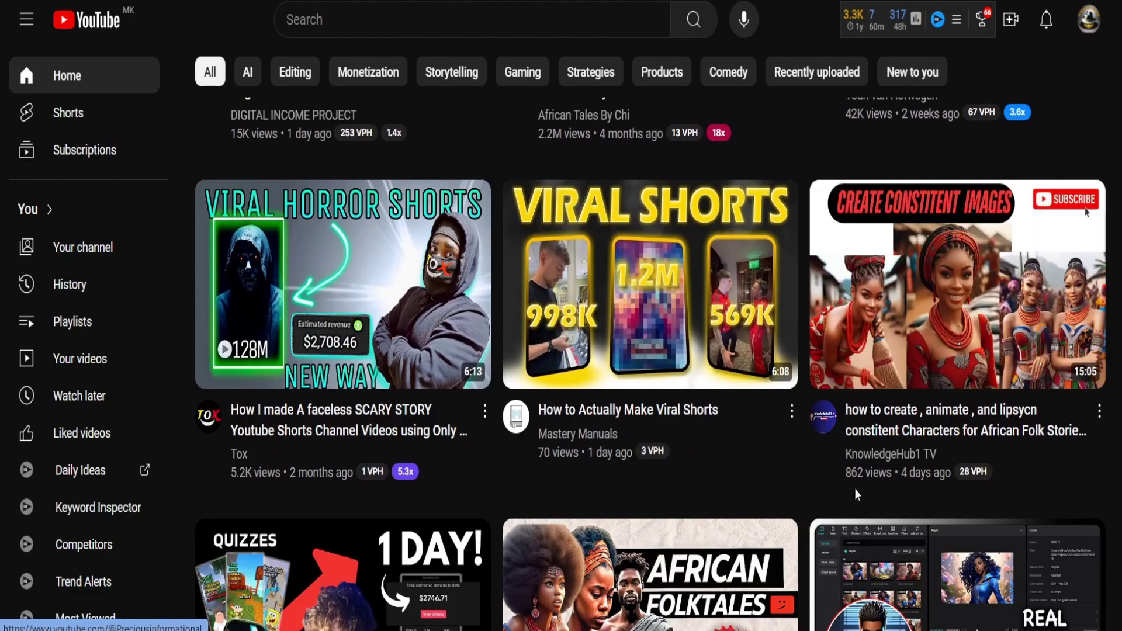
scroll(668, 346, down, 4)
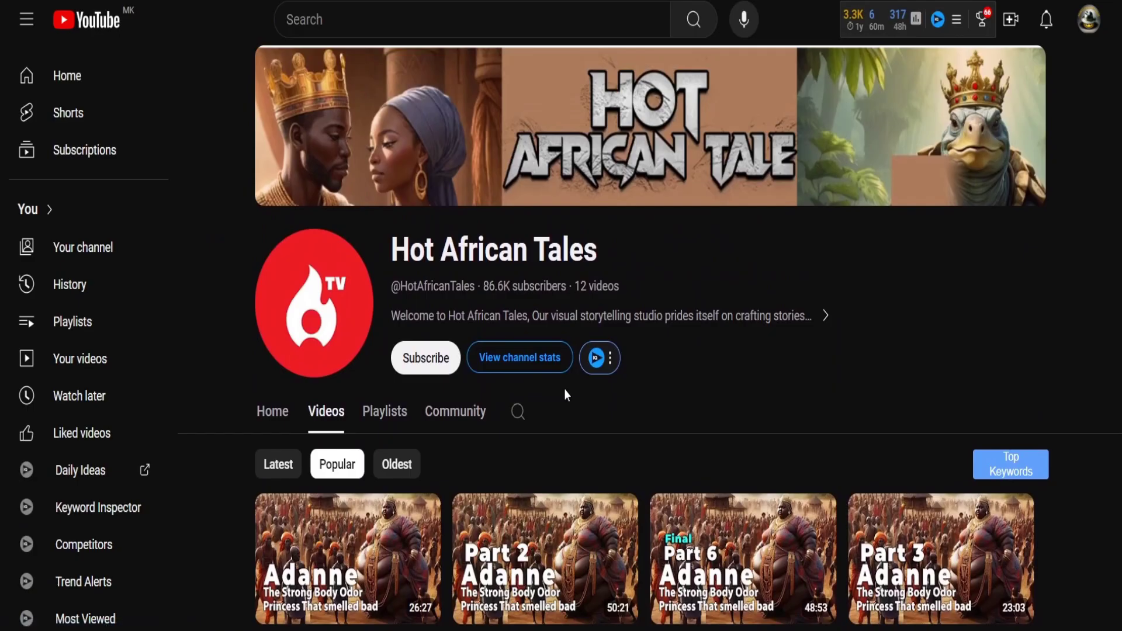
Examine the popular videos on the Hot African Tales and African Tales By Chi channels, including the latter's total views.
scroll(563, 388, down, 2)
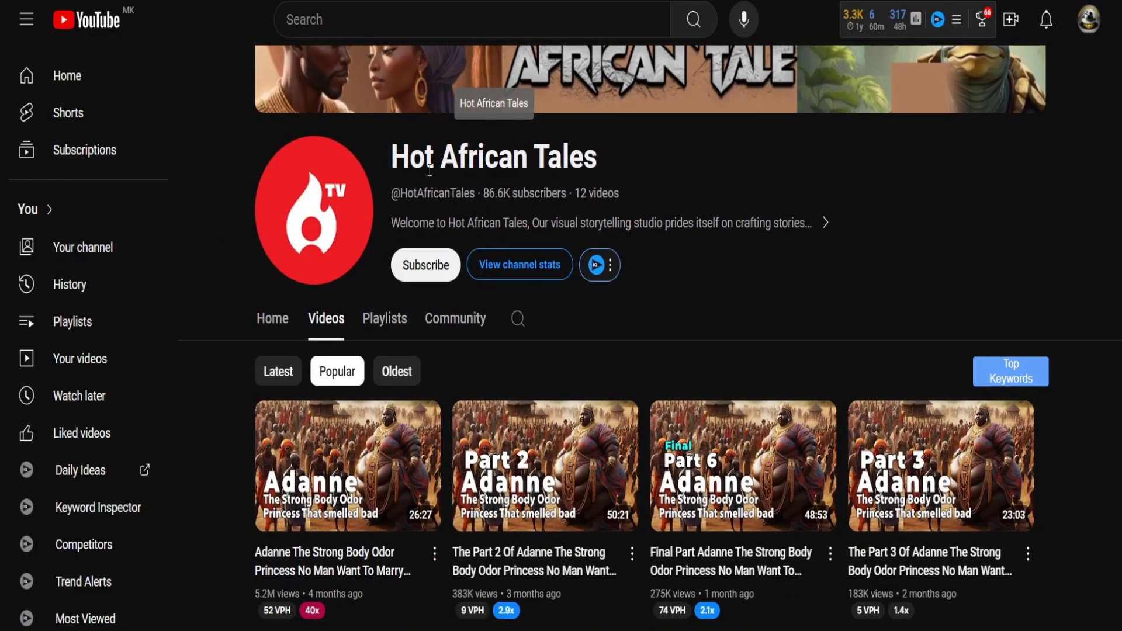
scroll(367, 351, down, 2)
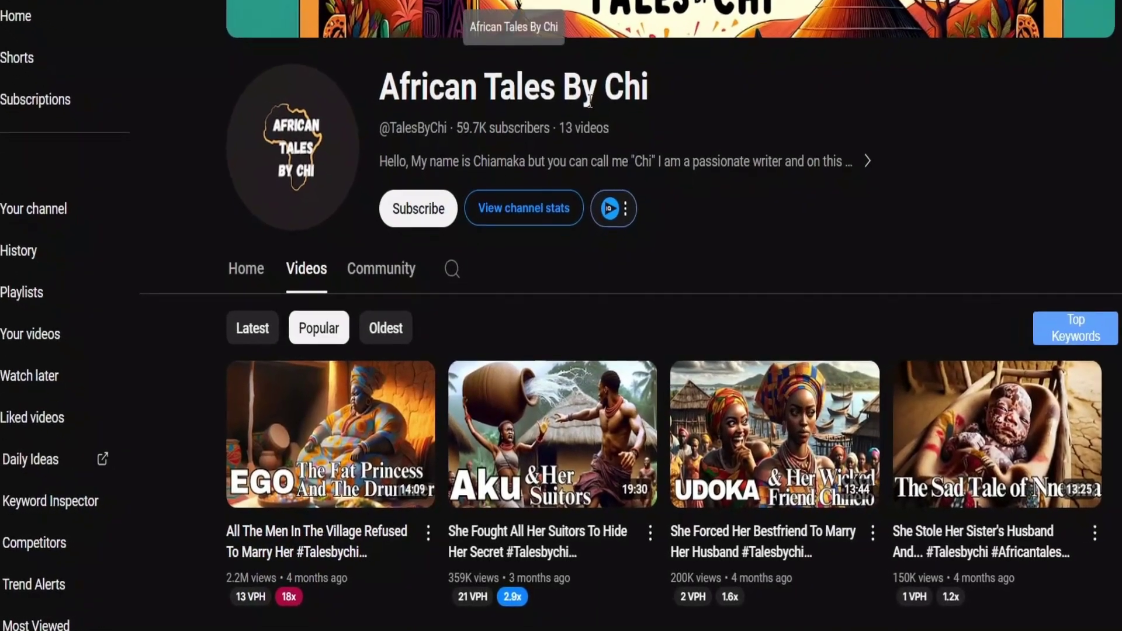
scroll(674, 98, down, 2)
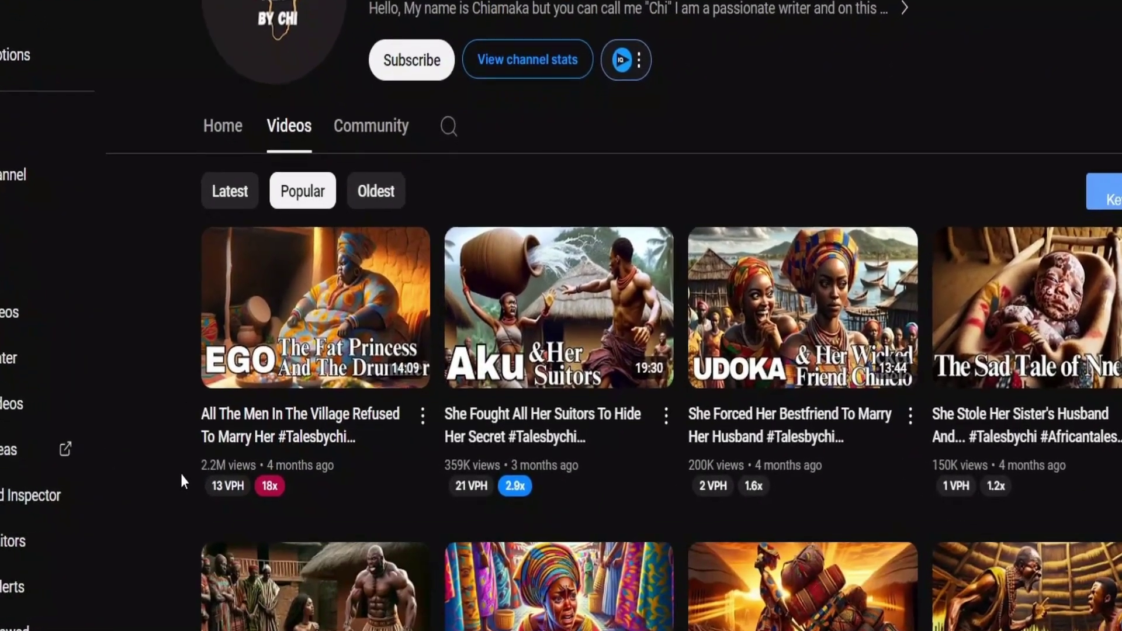
scroll(180, 405, down, 2)
drag(363, 381, 485, 410)
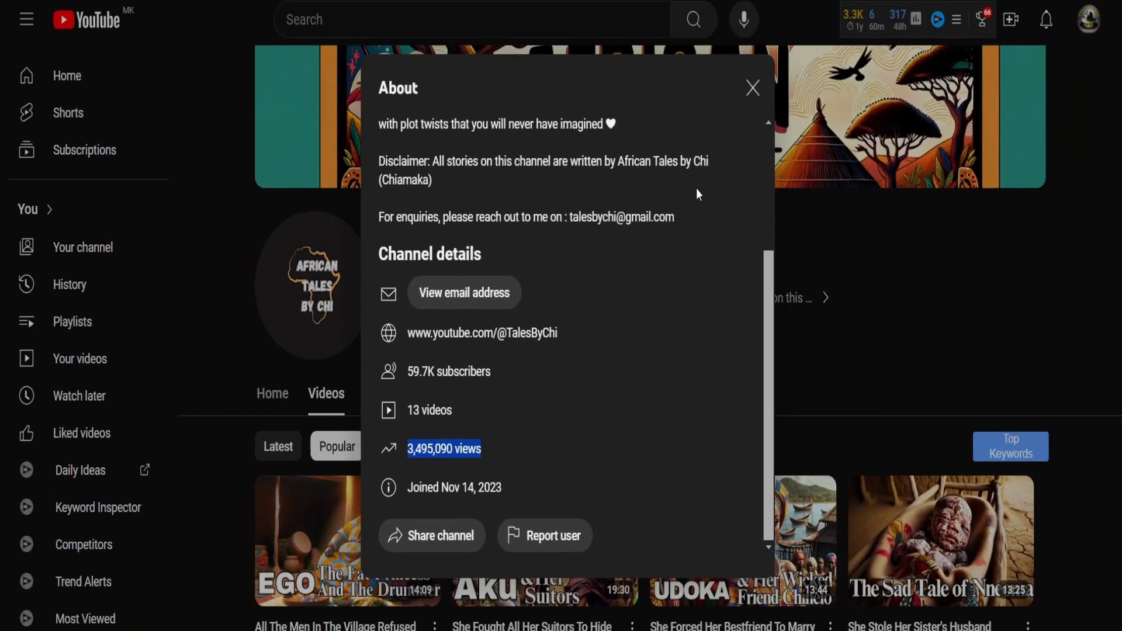
click(753, 88)
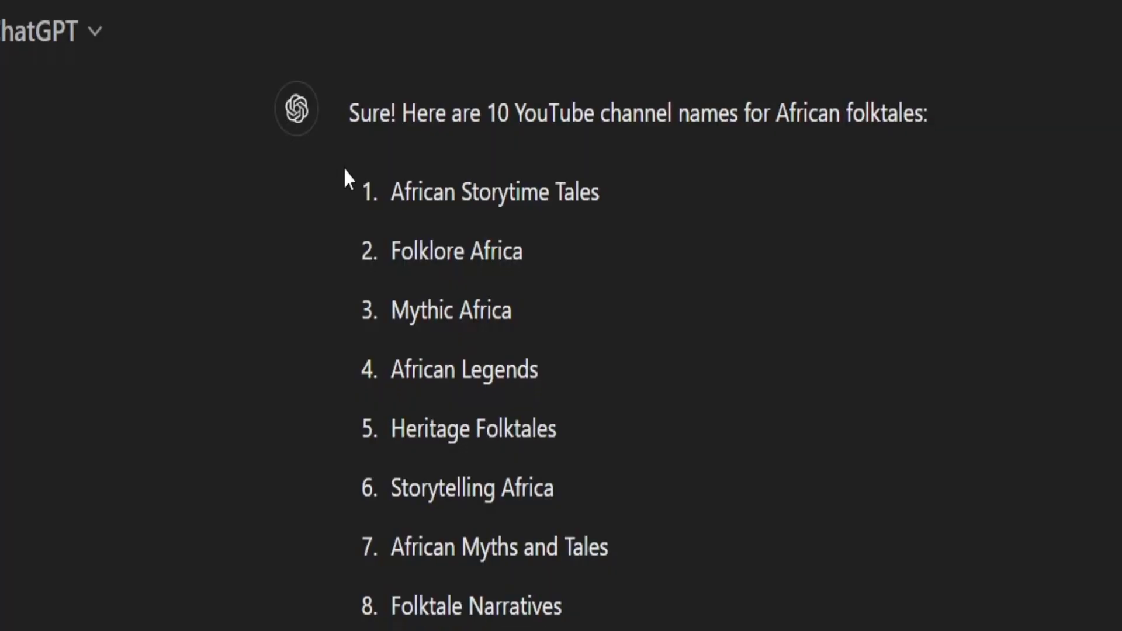
Review ChatGPT's channel name ideas and generate a circular, sticker-style African folktale logo in Leonardo.Ai, opening the portrait design.
drag(343, 175, 589, 556)
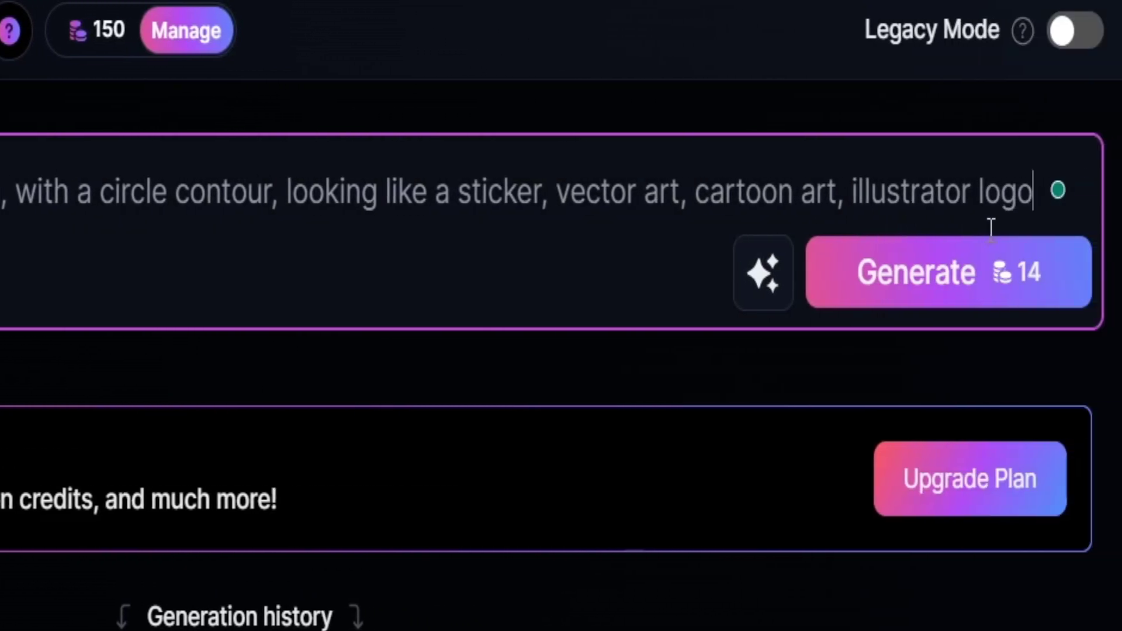
click(952, 296)
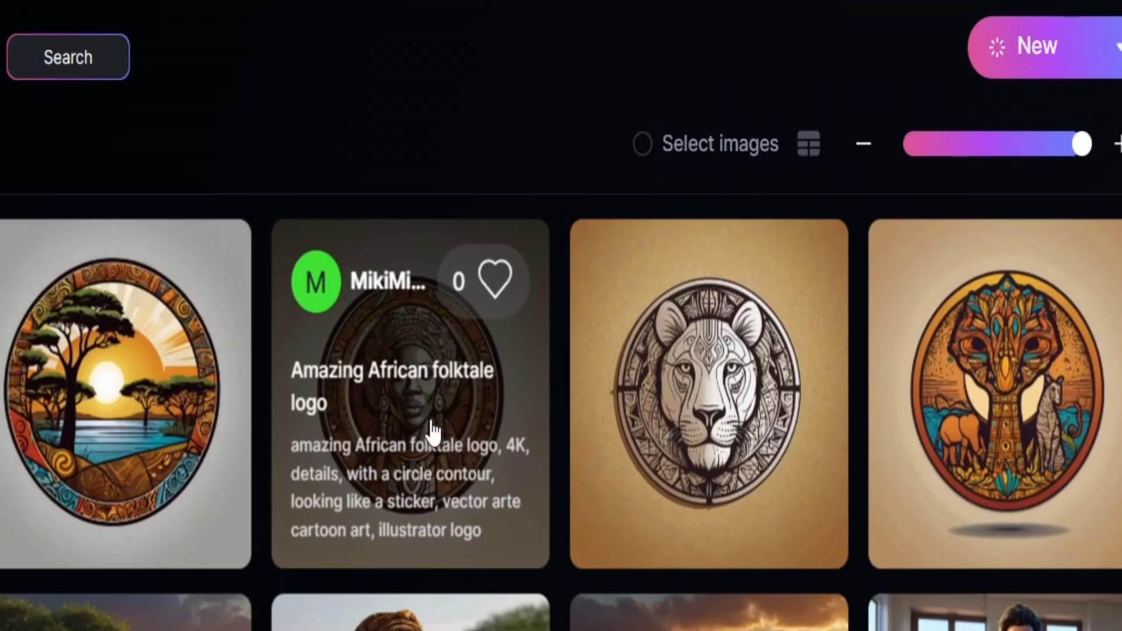
click(432, 433)
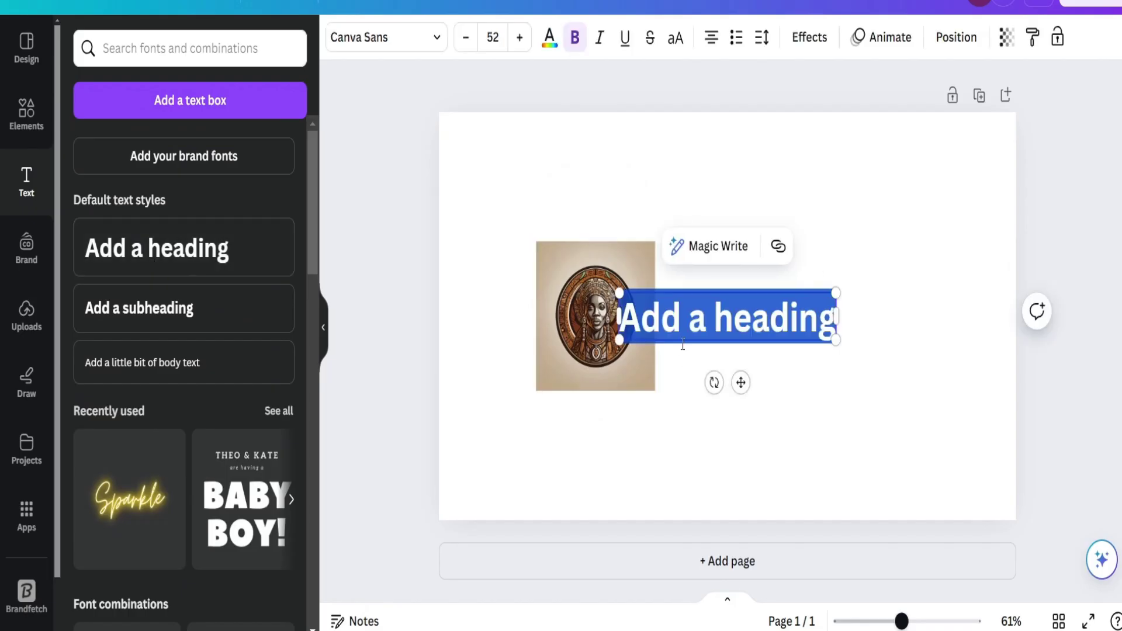
Place the heading "African Myths and Tales" beside the logo in Canva, and publish the channel branding in YouTube Studio.
text(African Myths and Tales)
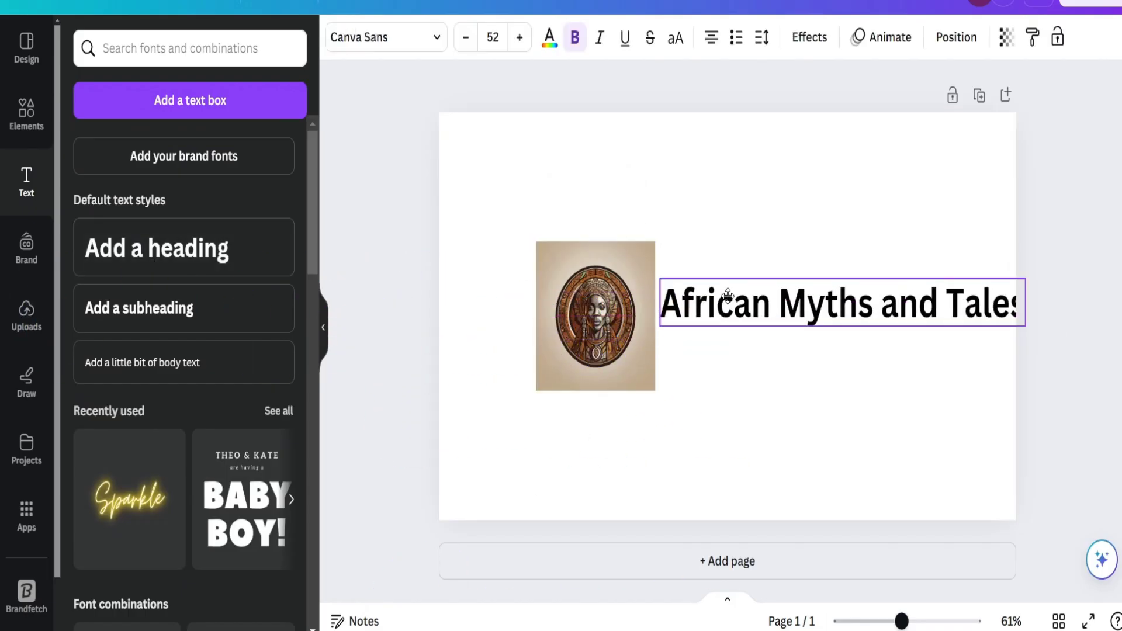
drag(652, 281, 665, 286)
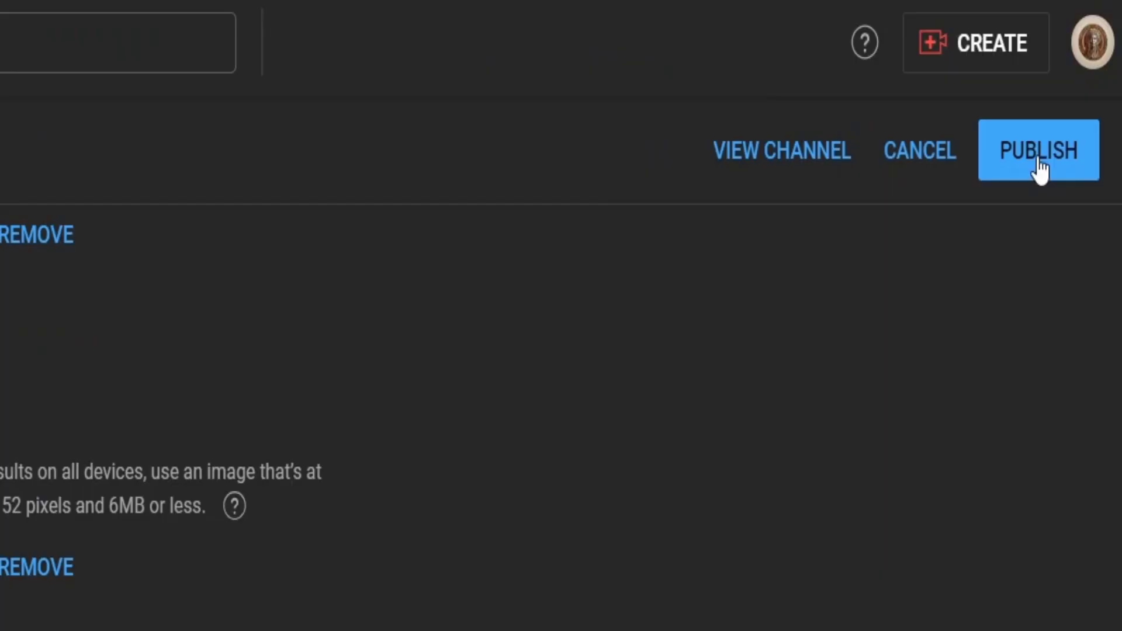
click(1038, 157)
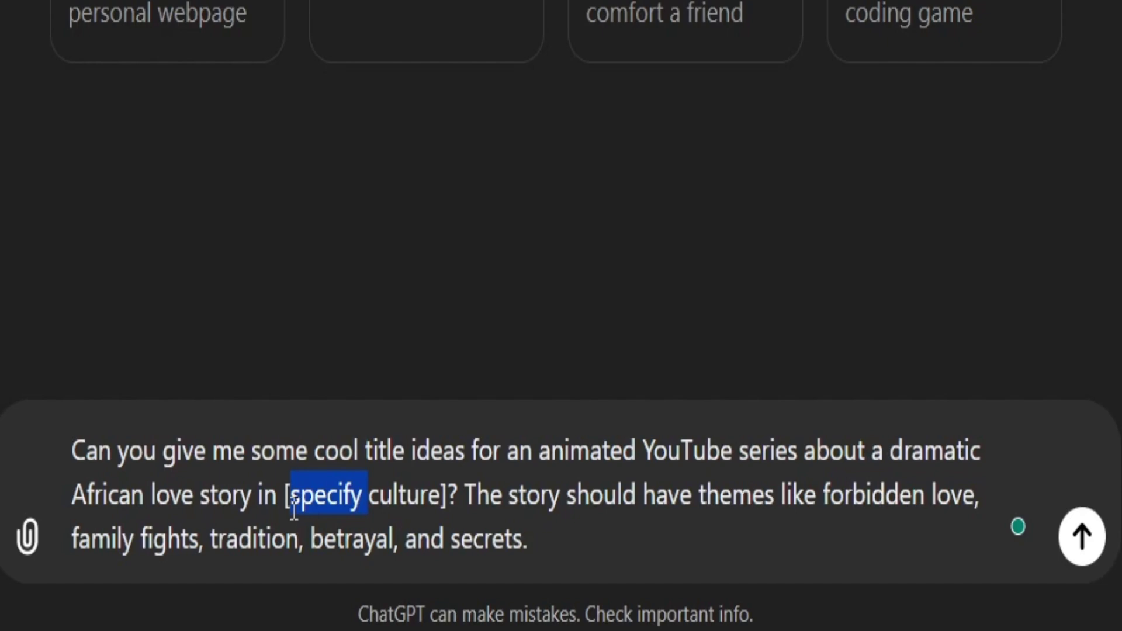
Replace the bracketed culture placeholder in the ChatGPT title-ideas prompt with "Masai culture" and submit the prompt.
text(Masai)
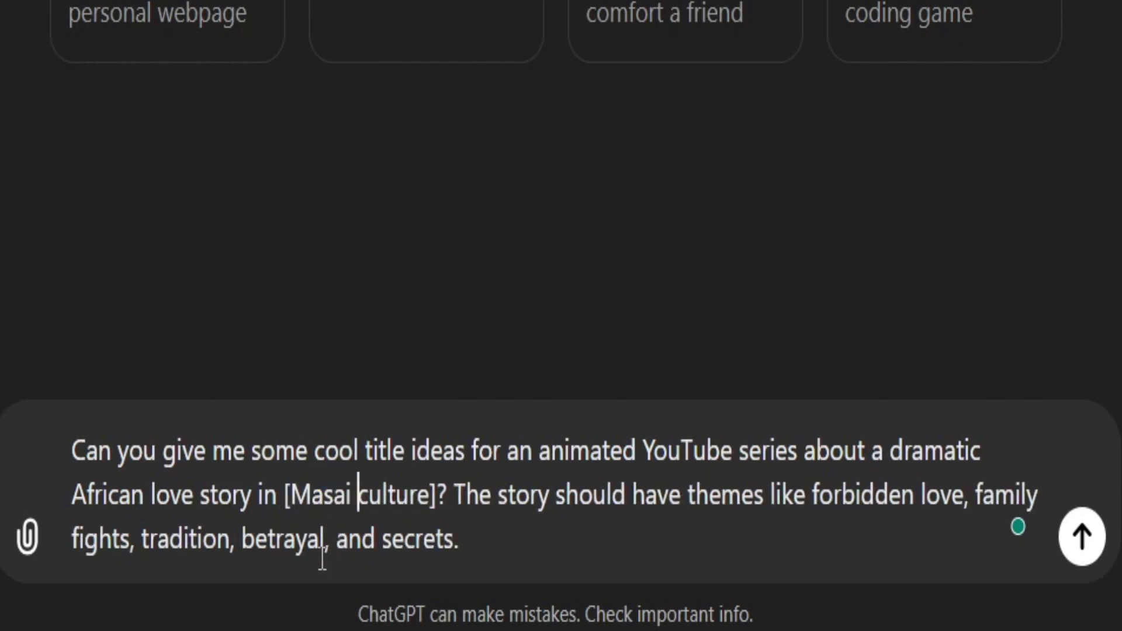
click(290, 494)
key(BackSpace)
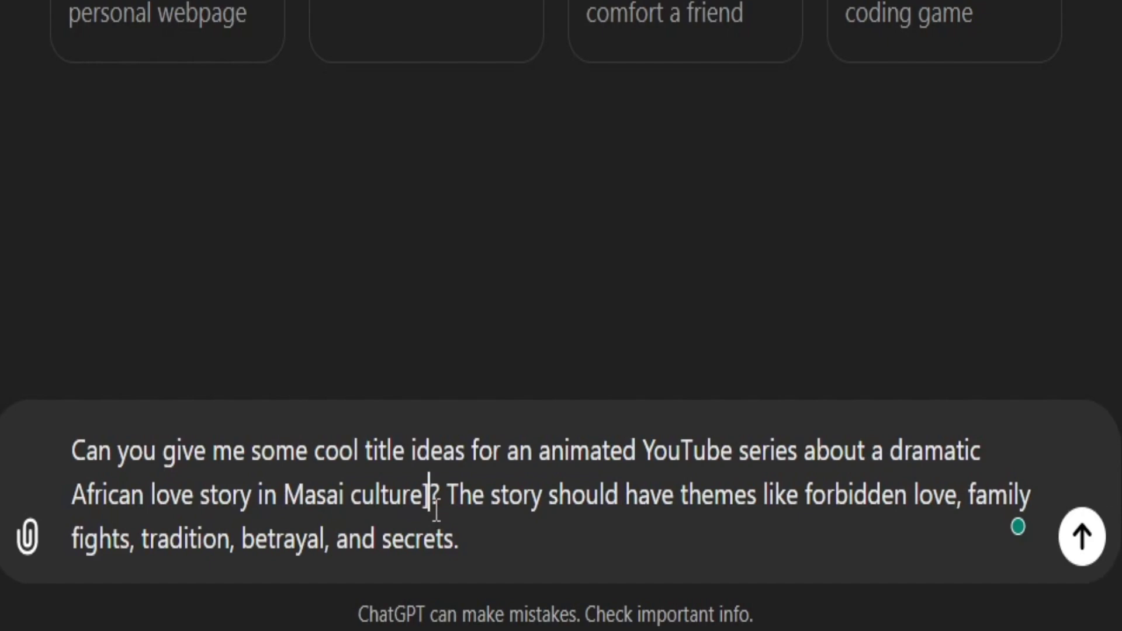
key(BackSpace)
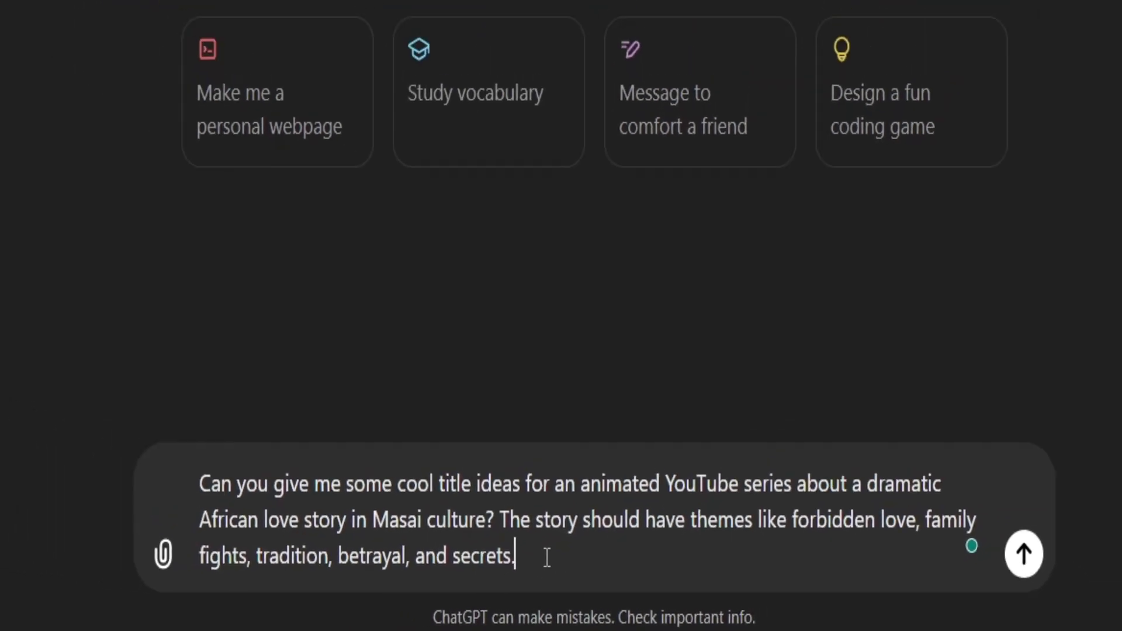
key(Return)
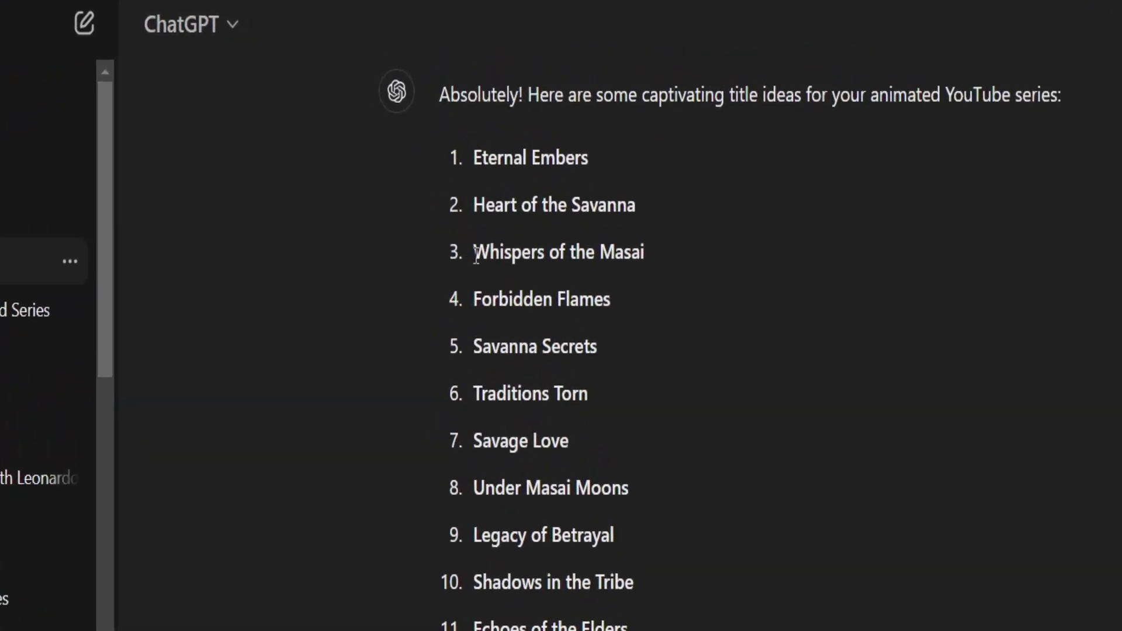
Ask ChatGPT for an African story summary and AI image prompts based on title number 3, "Whispers of the Masai".
drag(654, 257, 493, 268)
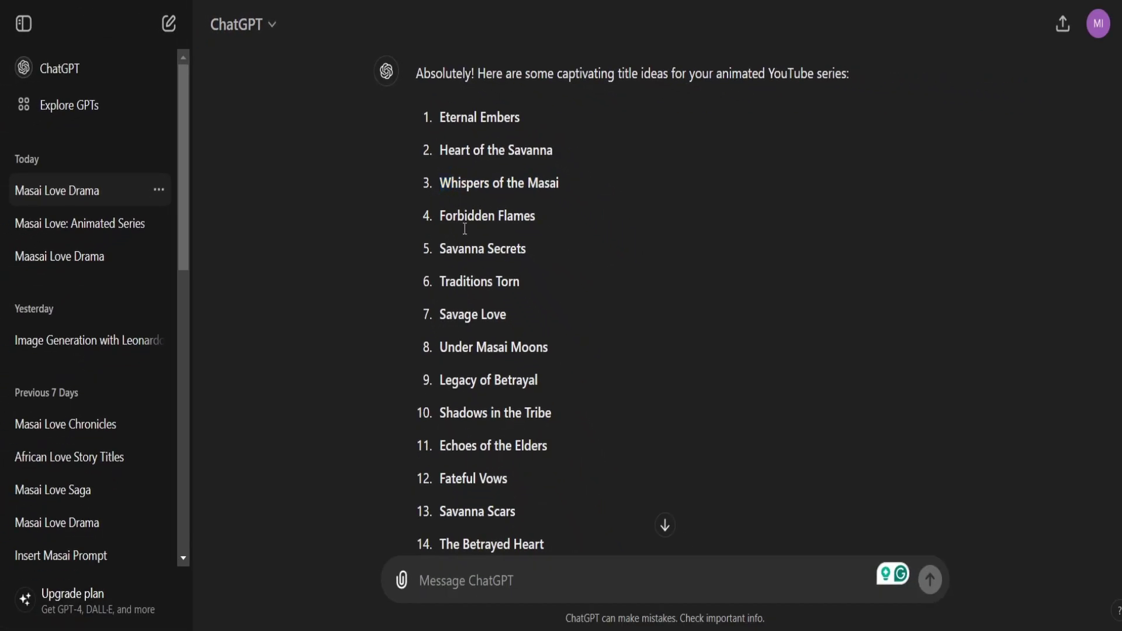
scroll(525, 259, down, 3)
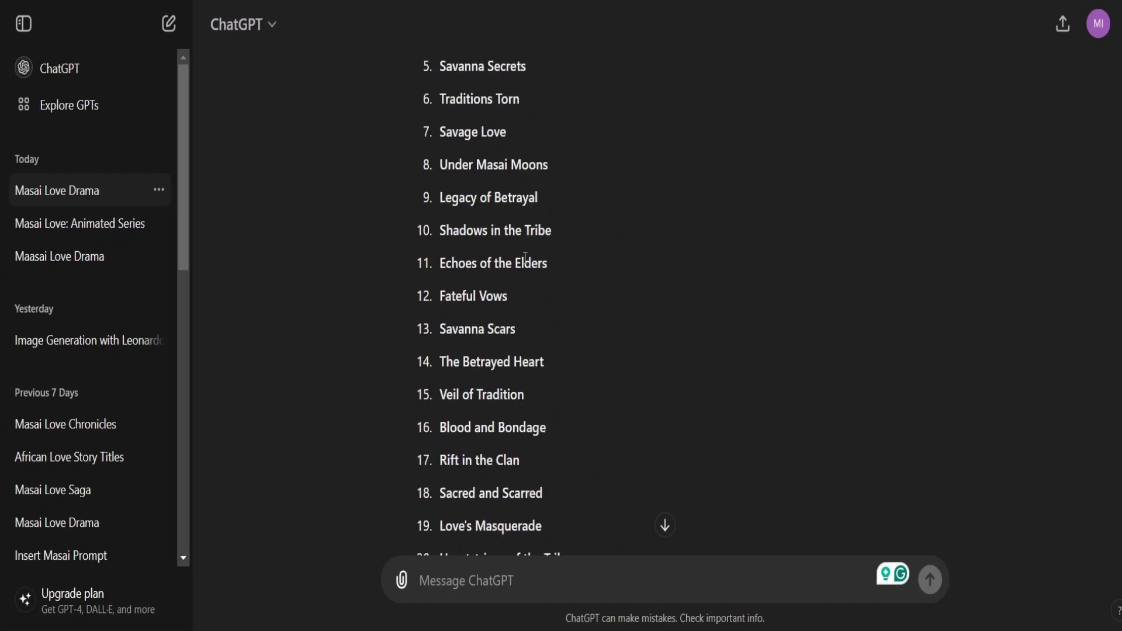
scroll(524, 259, down, 3)
text(Can you make up a really cool African story for my YouTube channel? It's for number []. I need a summary that tells me who the main characters are, how they know each other, and what the big problem in the story is. The story is for my YouTube channel so Make it super fun and exciting! Also, give me prompts to generate the AI images for specific scenes in the story. Tell me what the people should wear, any special things they have, and what the places look like so it really feels like it's from that African culture.)
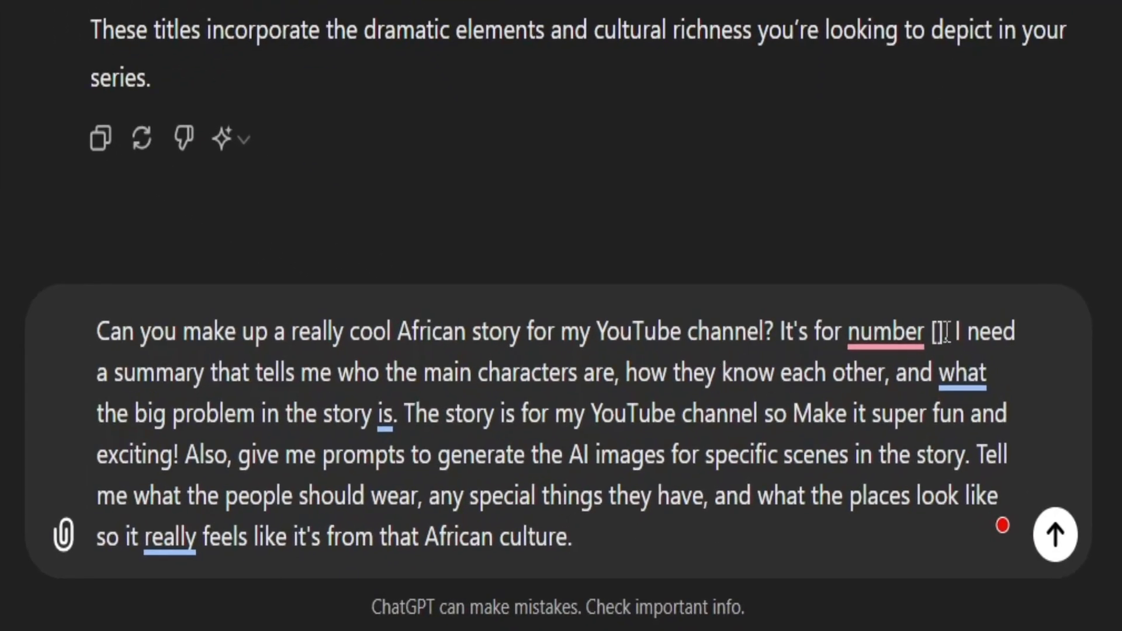
key(BackSpace)
key(BackSpace)
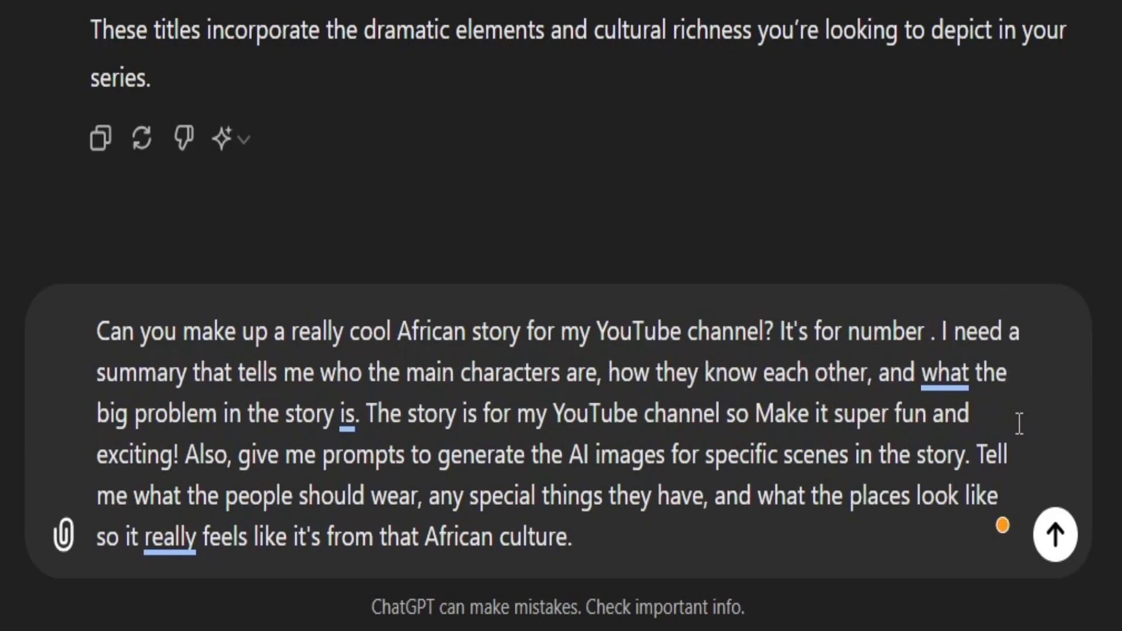
text(3)
key(Return)
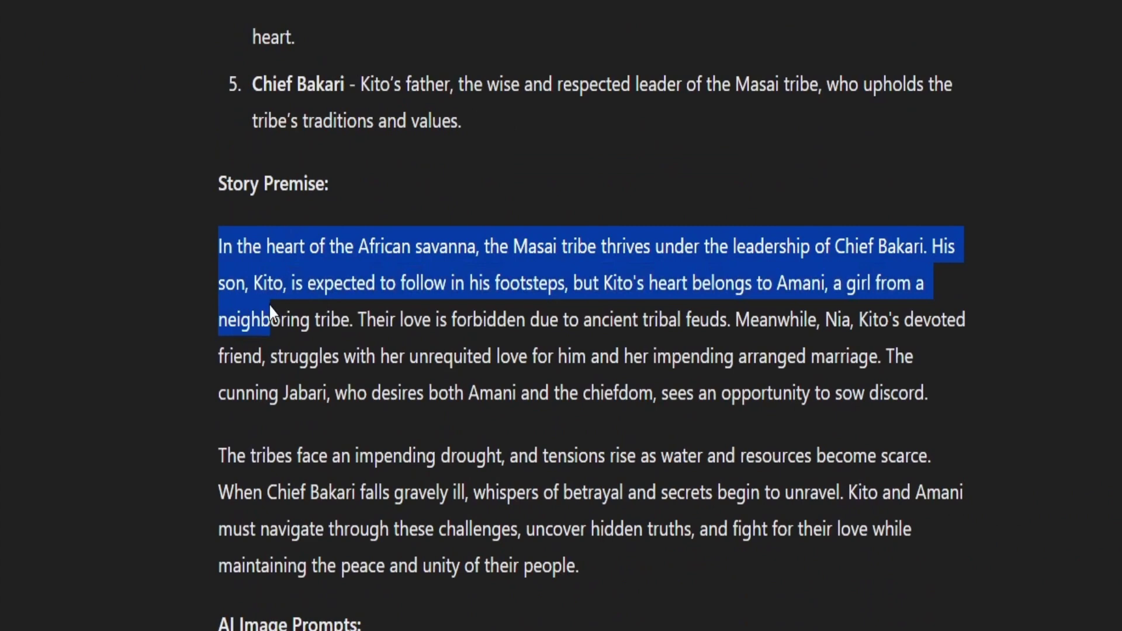
Copy both Story Premise paragraphs from ChatGPT and replace the existing text in ElevenLabs' text-to-speech field with them.
drag(188, 318, 304, 374)
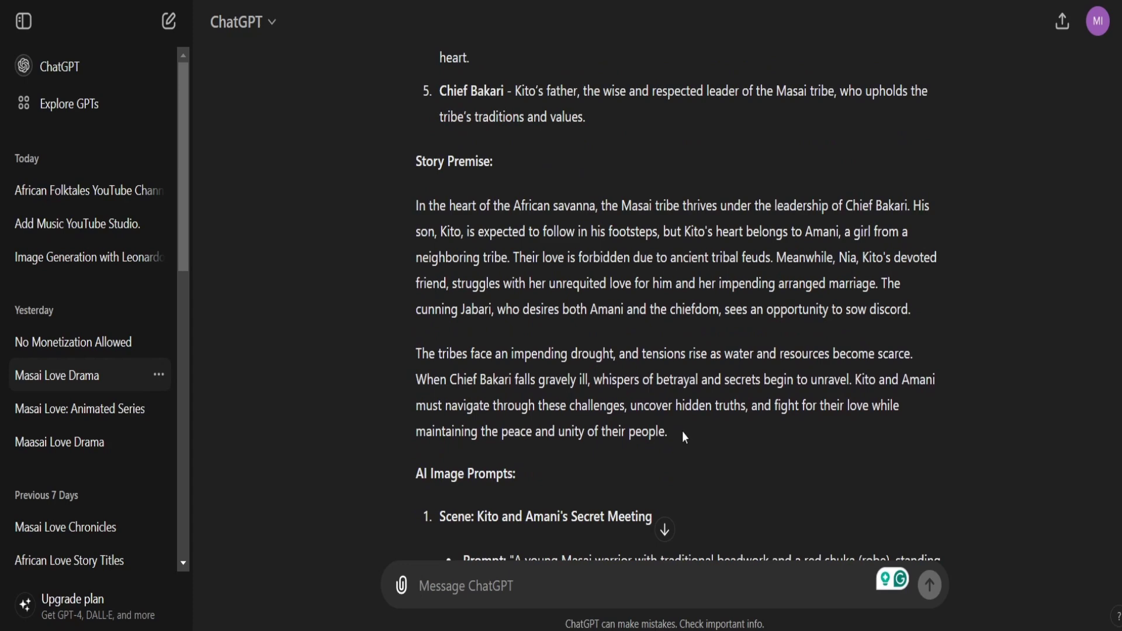
drag(685, 437, 417, 218)
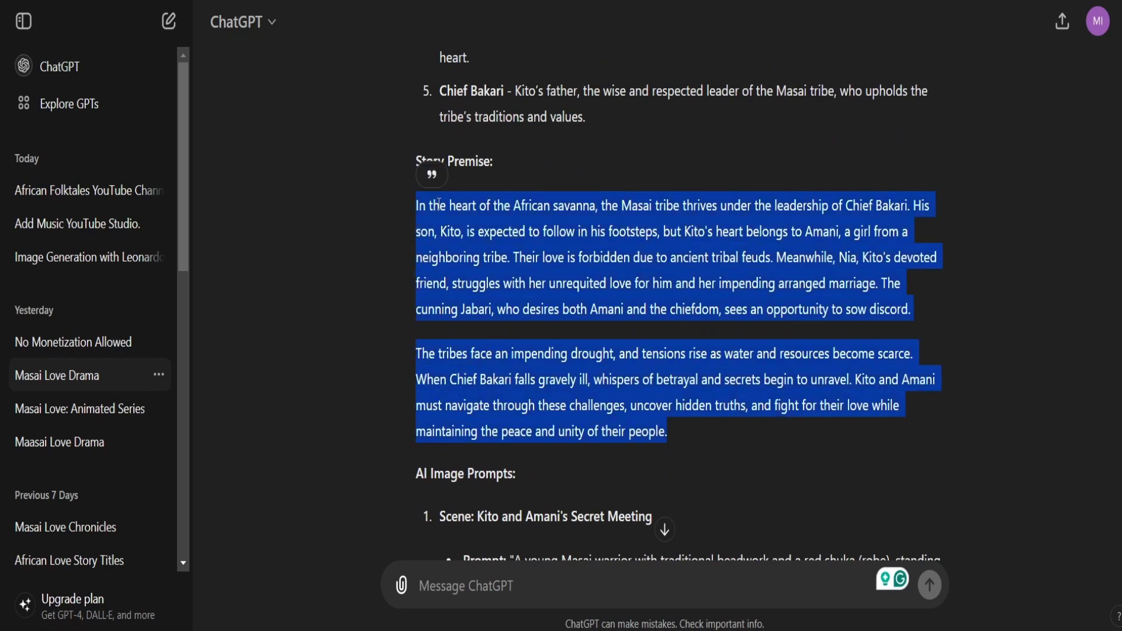
right_click(438, 203)
click(486, 229)
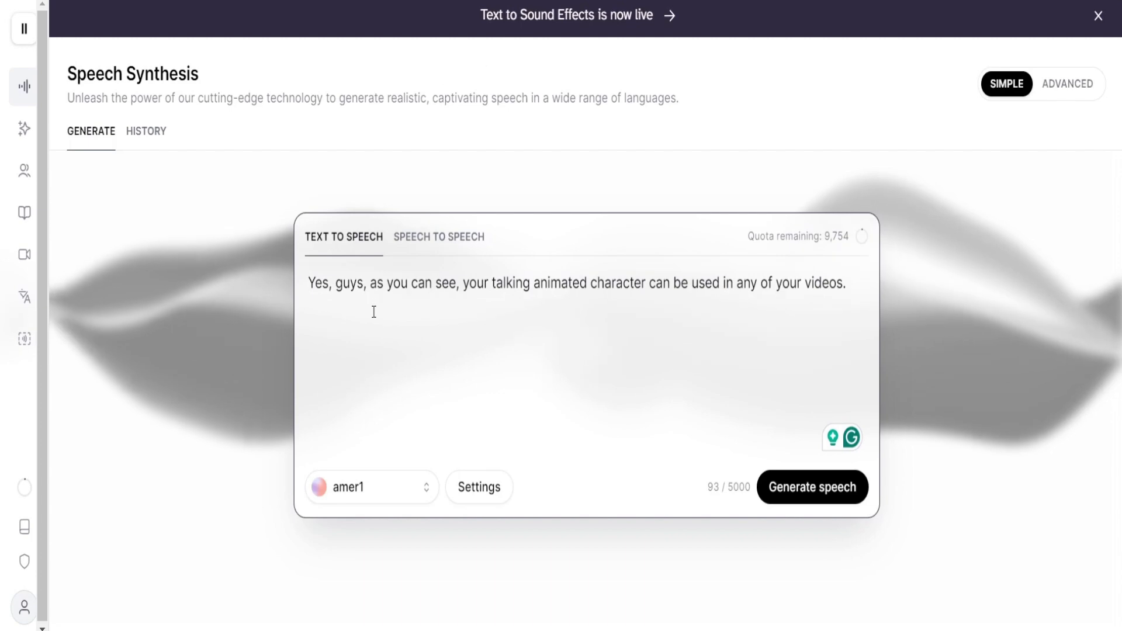
key(ctrl+a)
key(ctrl+v)
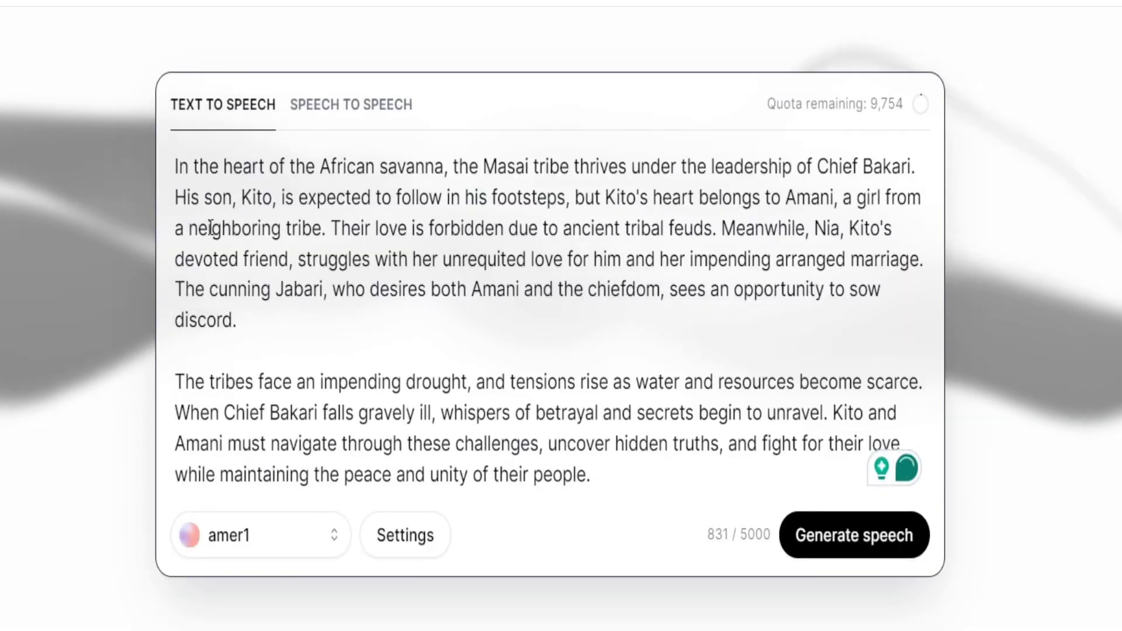
Select the Kamwe voice for the story narration.
click(371, 487)
click(416, 353)
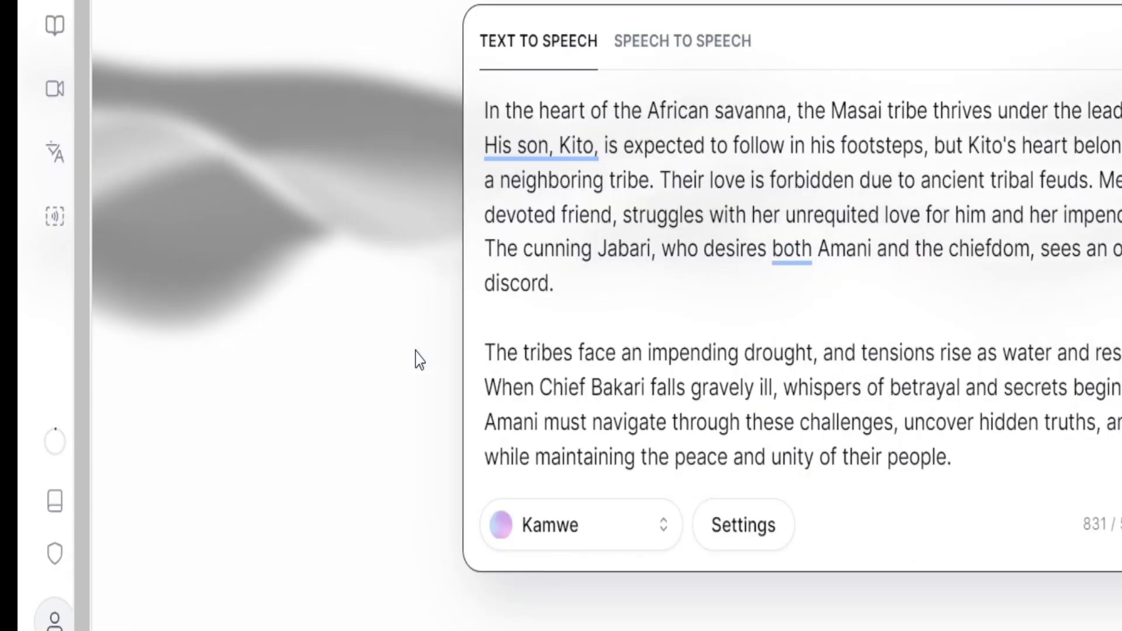
click(605, 451)
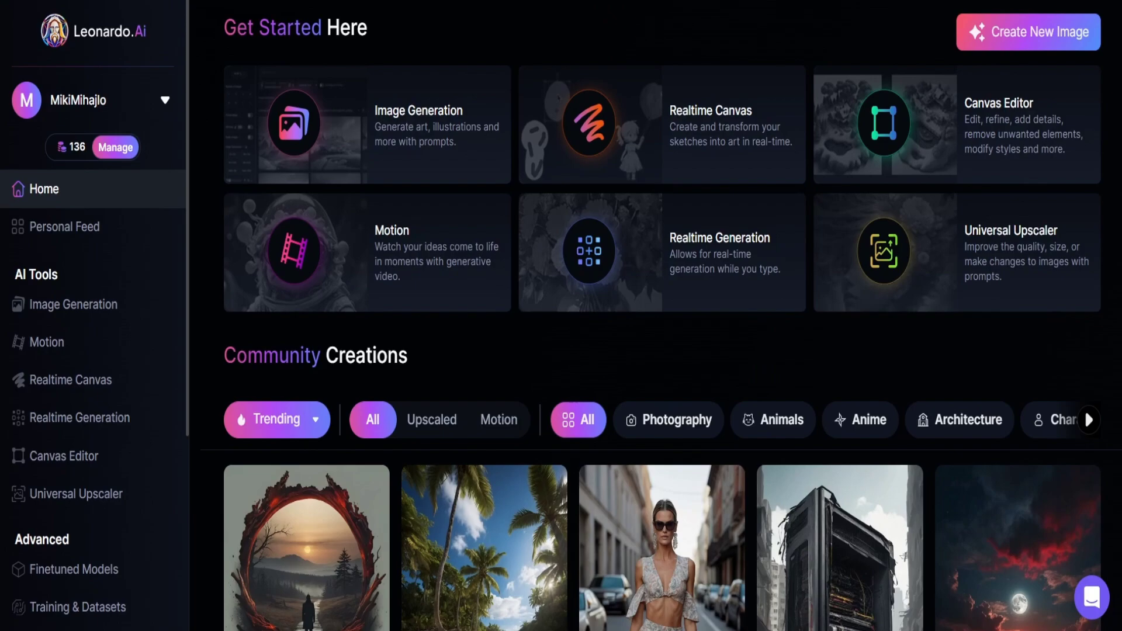
Open Leonardo.Ai's Image Generation tool and look through the earlier logo and Masai woman images.
click(87, 2)
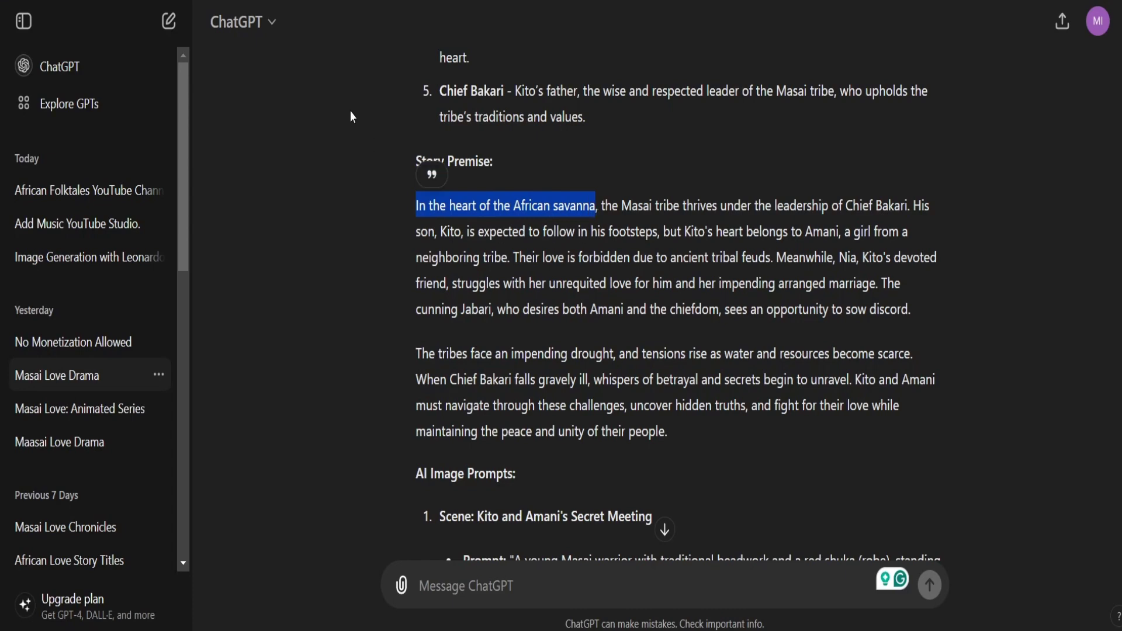
click(316, 1)
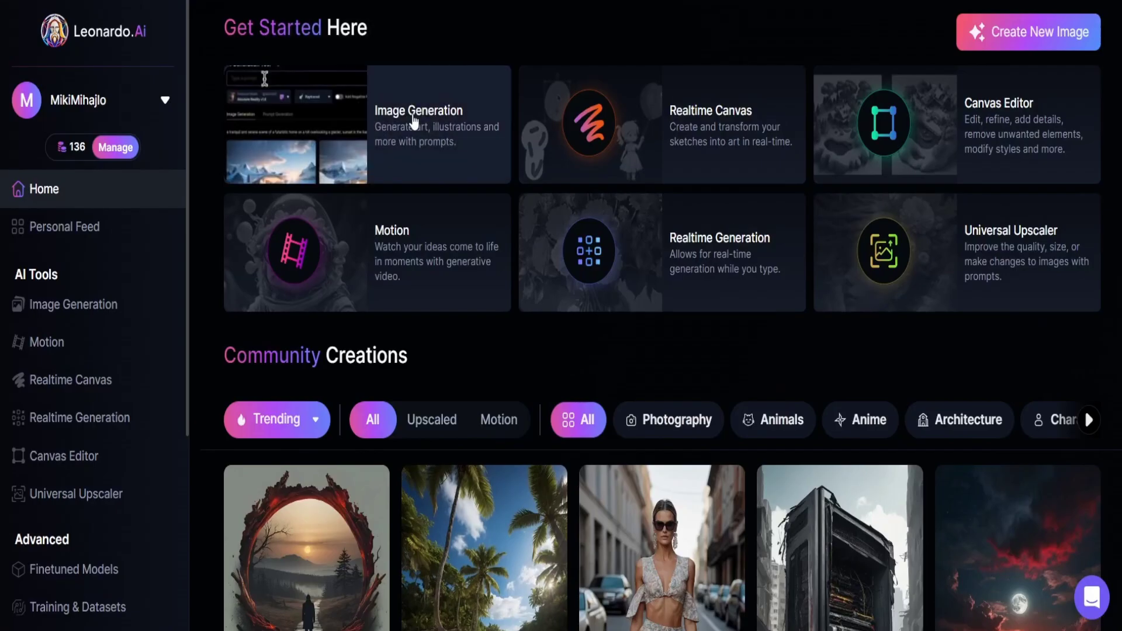
click(392, 119)
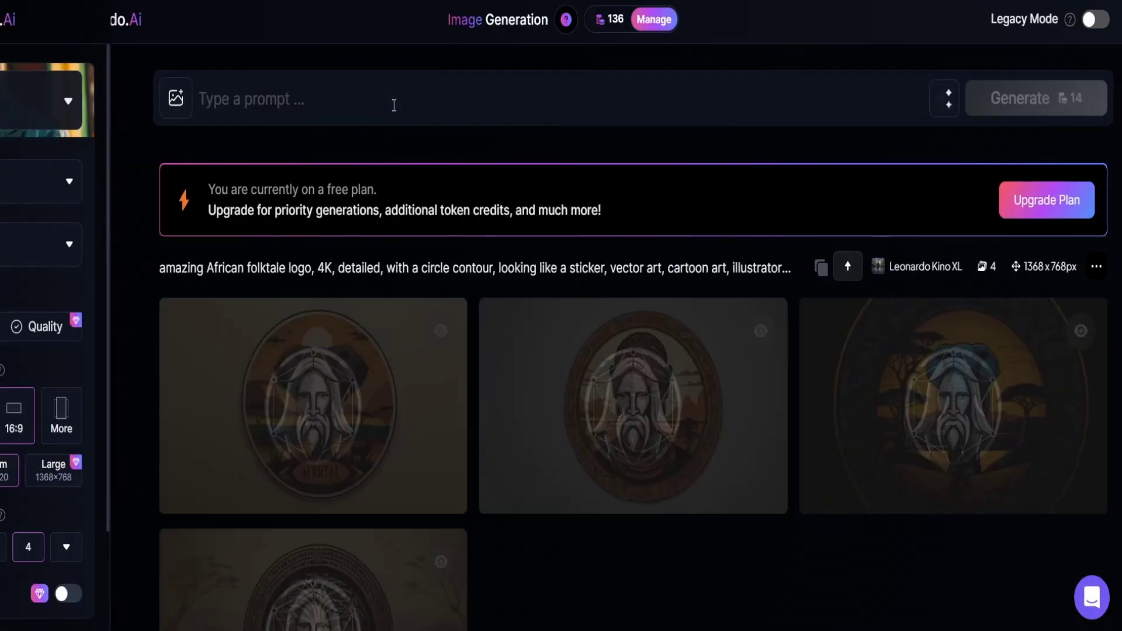
scroll(610, 380, down, 10)
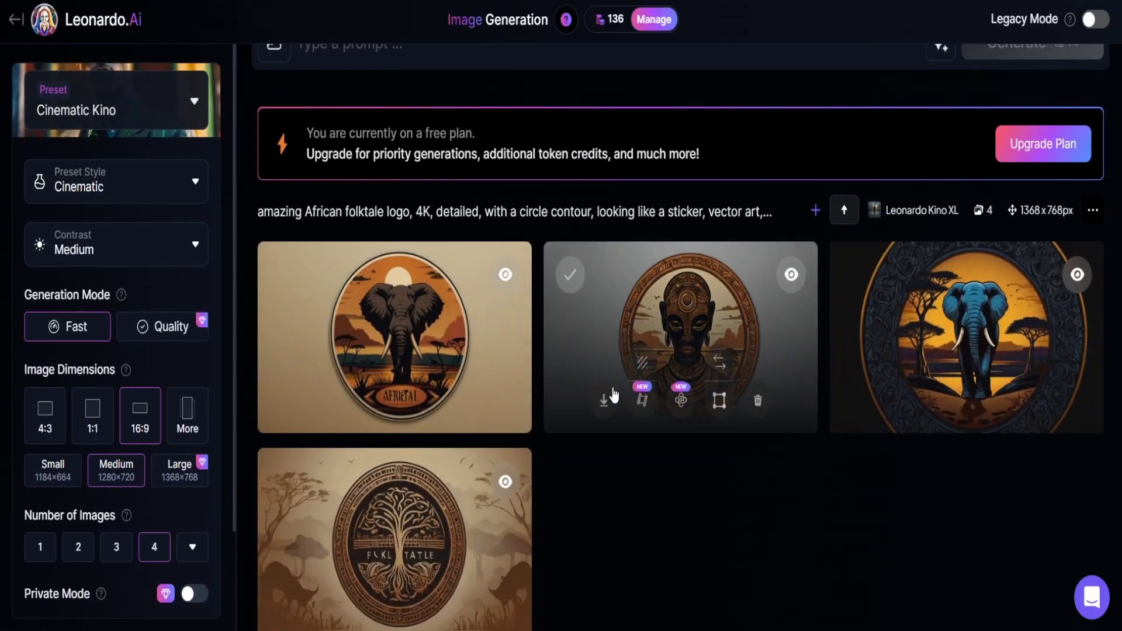
scroll(610, 381, down, 20)
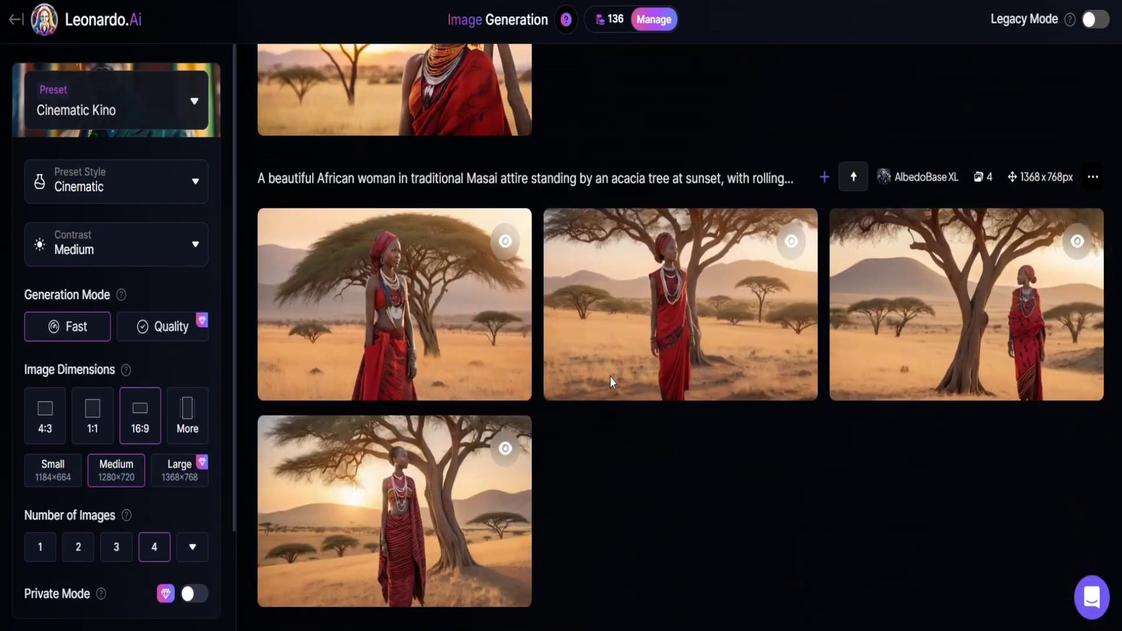
scroll(611, 384, down, 15)
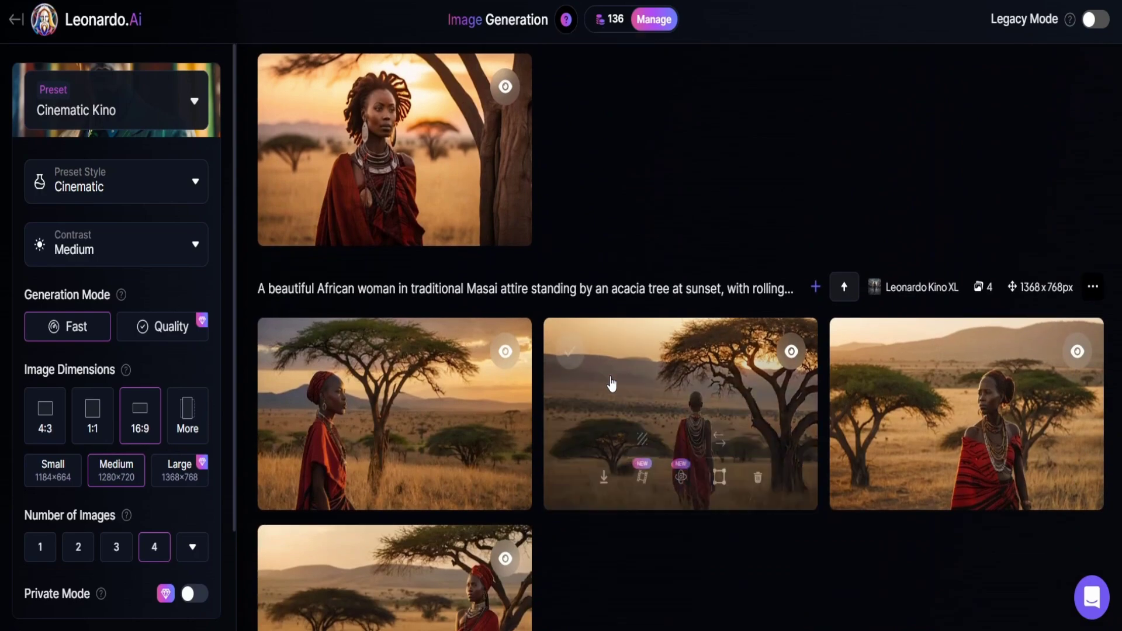
Look through the remaining Masai woman images and switch the generation preset to Leonardo Lightning.
scroll(611, 383, down, 8)
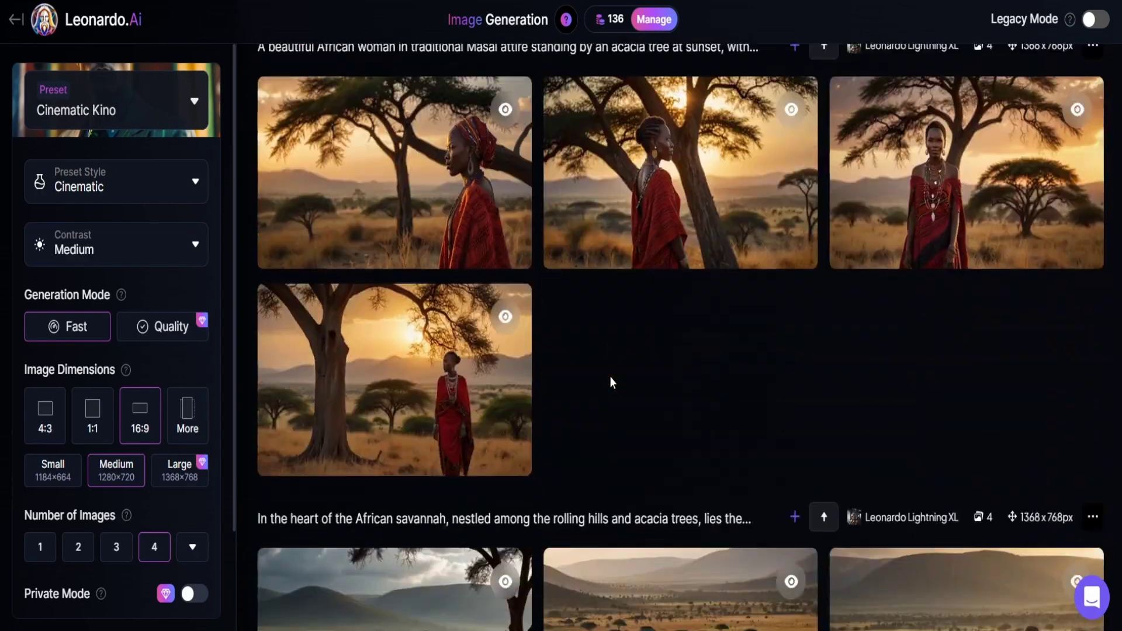
scroll(611, 383, up, 20)
scroll(610, 382, up, 15)
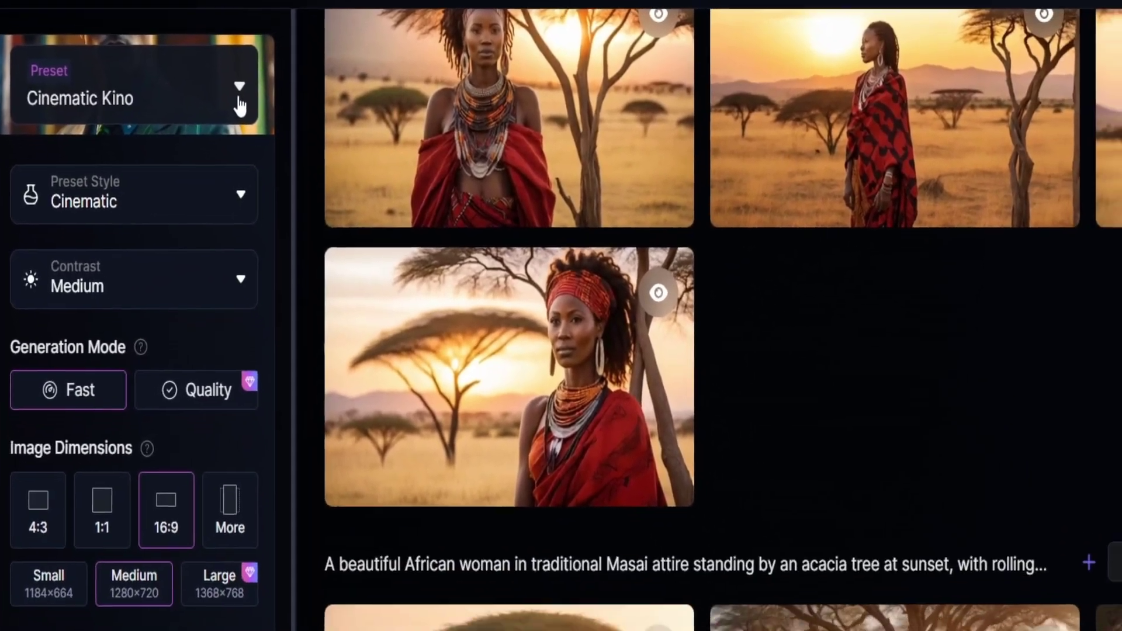
click(279, 151)
click(550, 444)
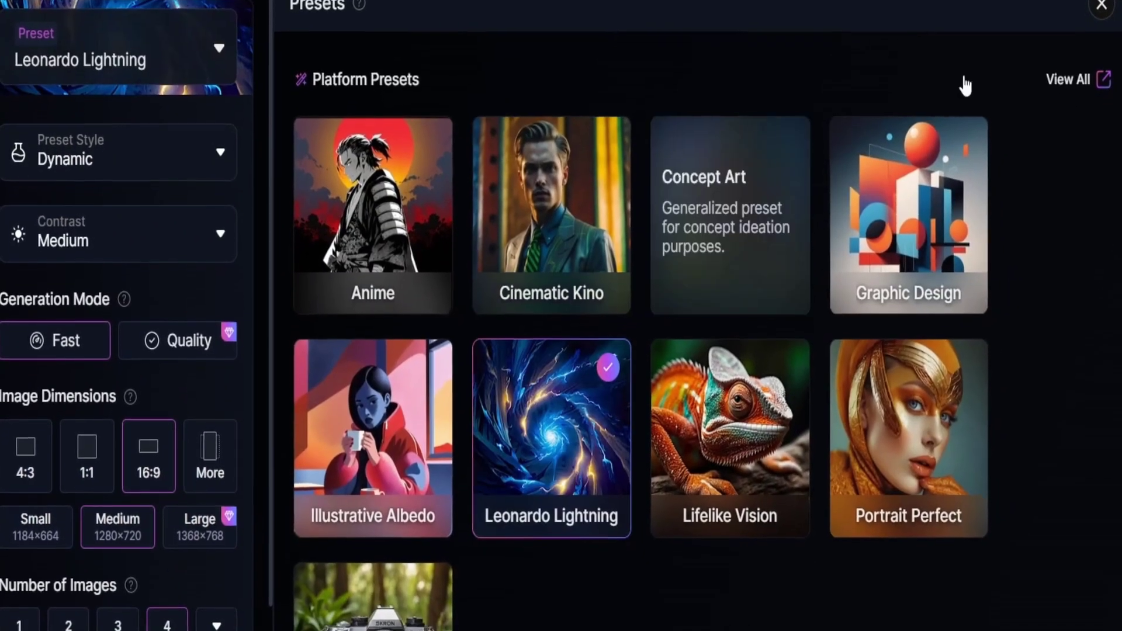
Change the model in the advanced settings to Leonardo Diffusion XL.
scroll(146, 468, down, 3)
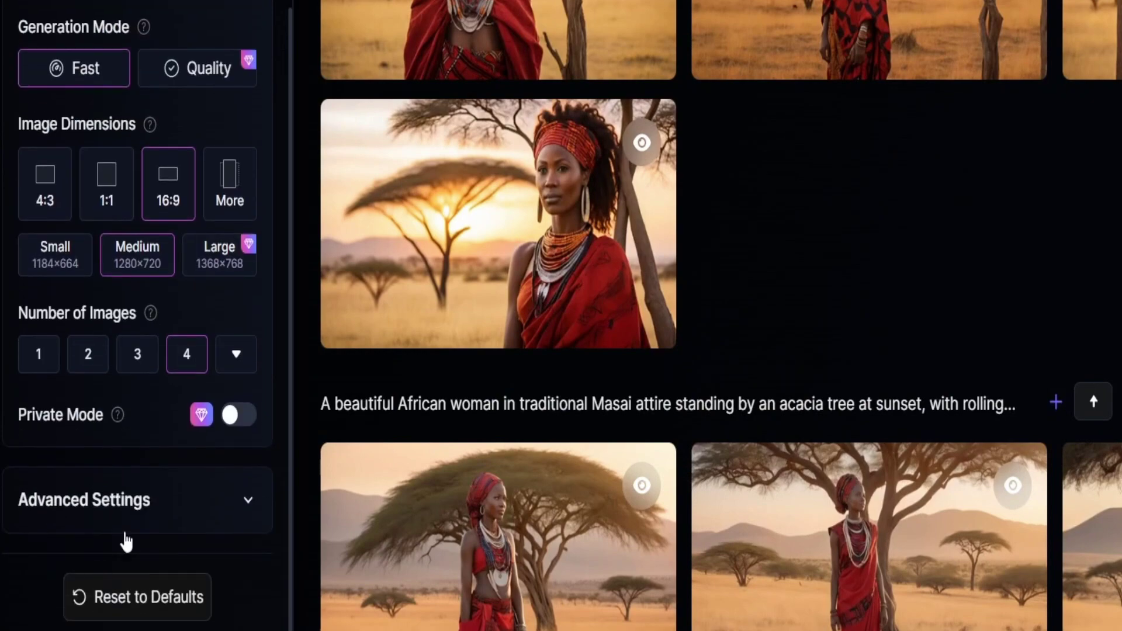
click(130, 498)
scroll(131, 409, down, 4)
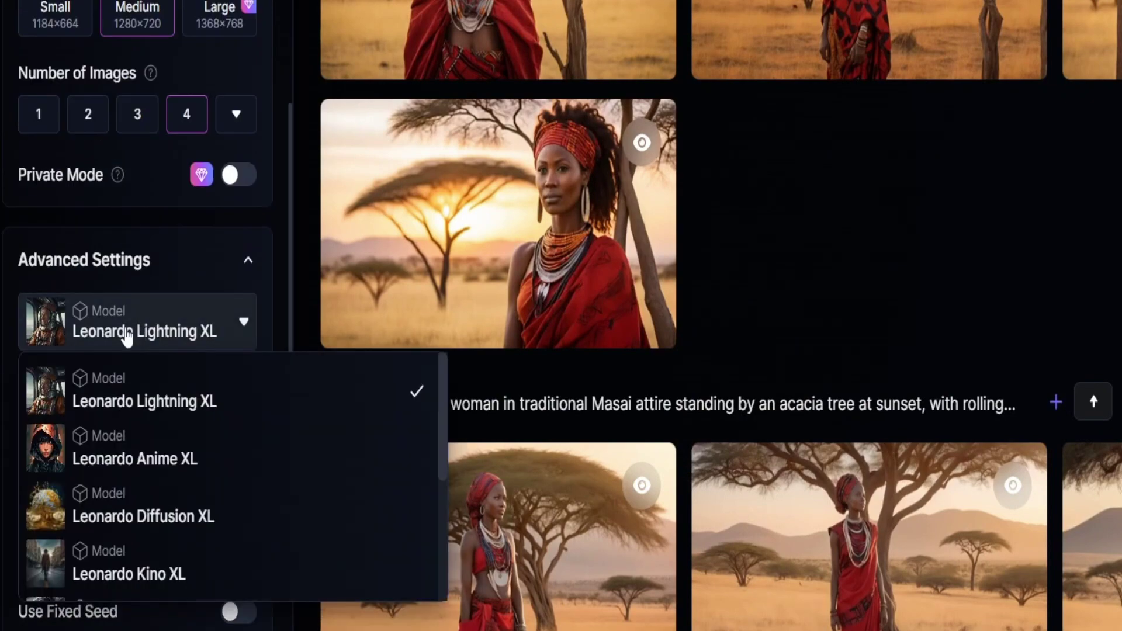
click(180, 529)
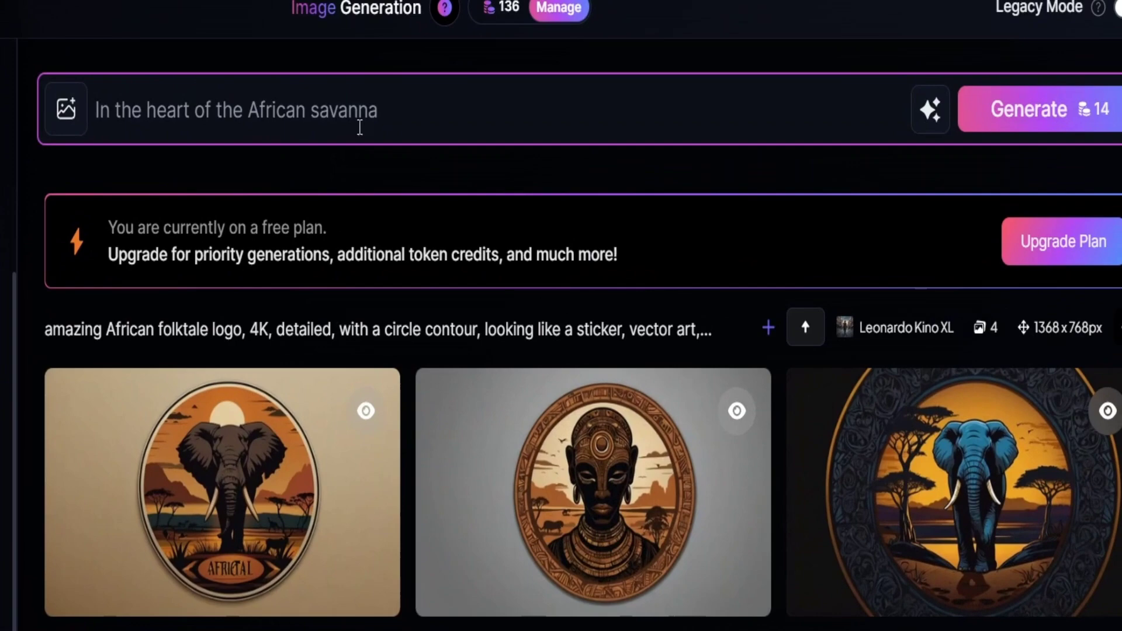
Generate four images from the prompt "In the heart of the African savanna" and look over the results.
click(479, 104)
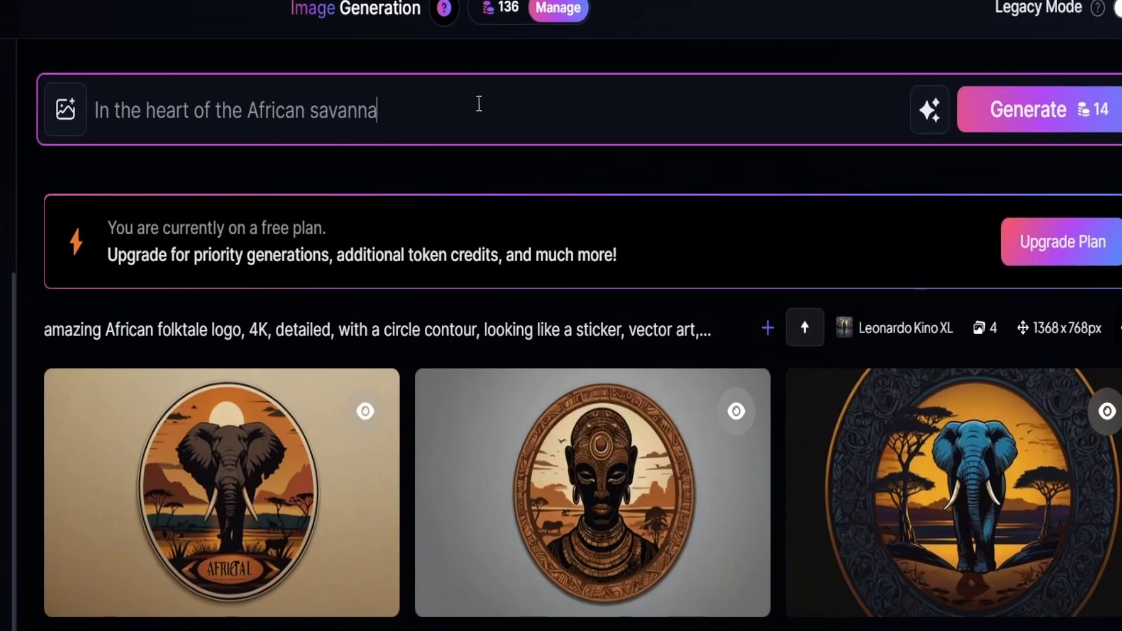
click(1057, 134)
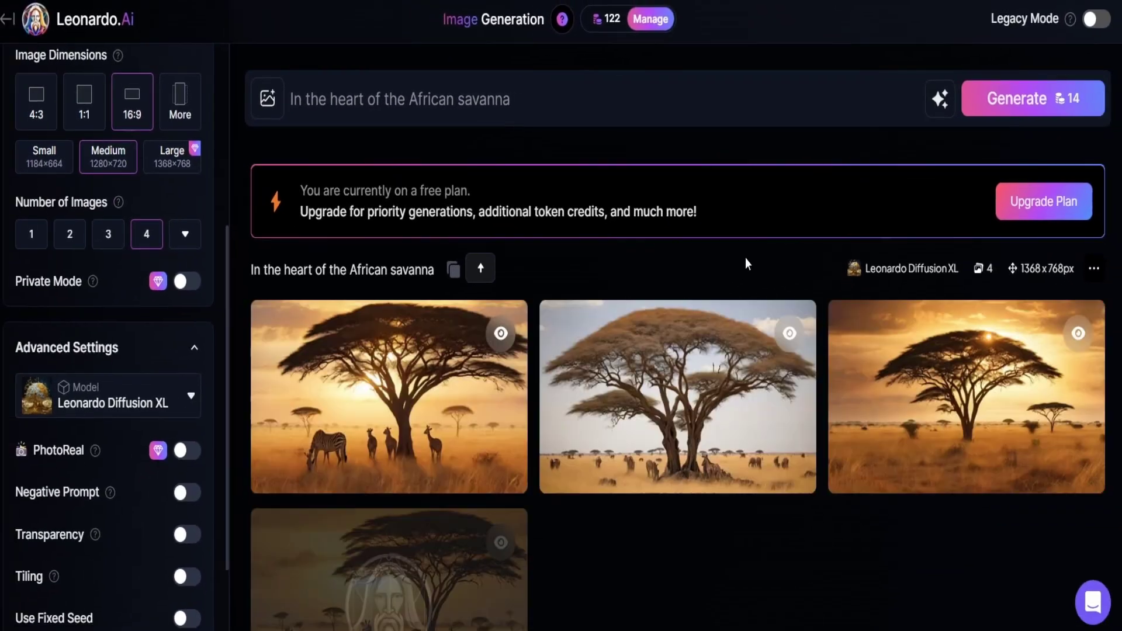
scroll(747, 257, down, 3)
scroll(748, 263, up, 2)
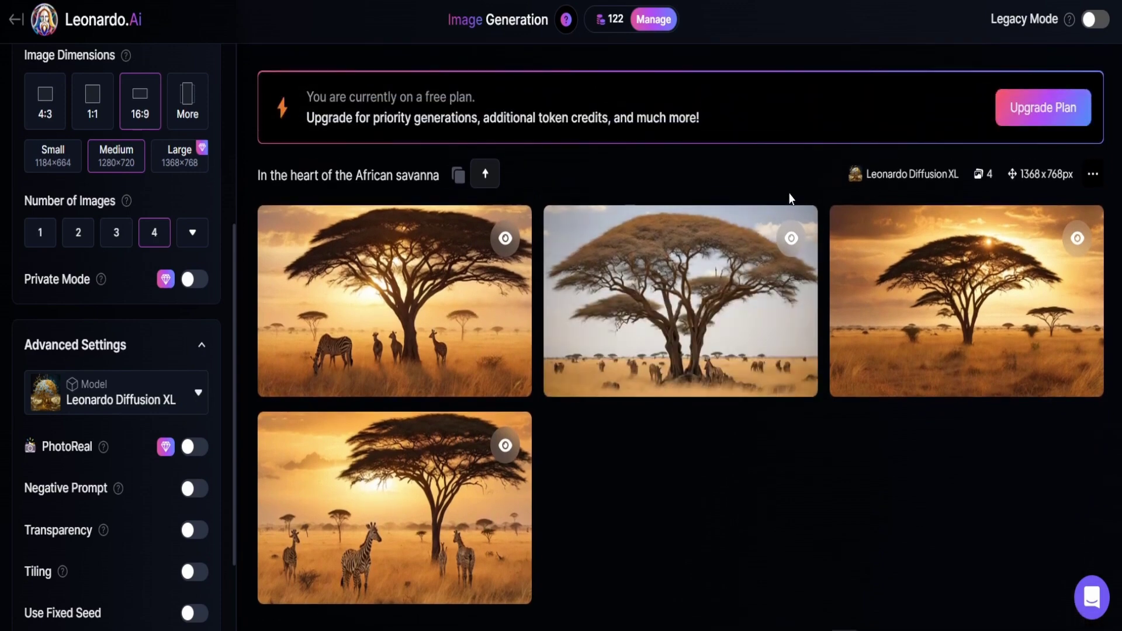
View the generated savanna acacia tree images at full size and download them.
click(400, 337)
click(734, 565)
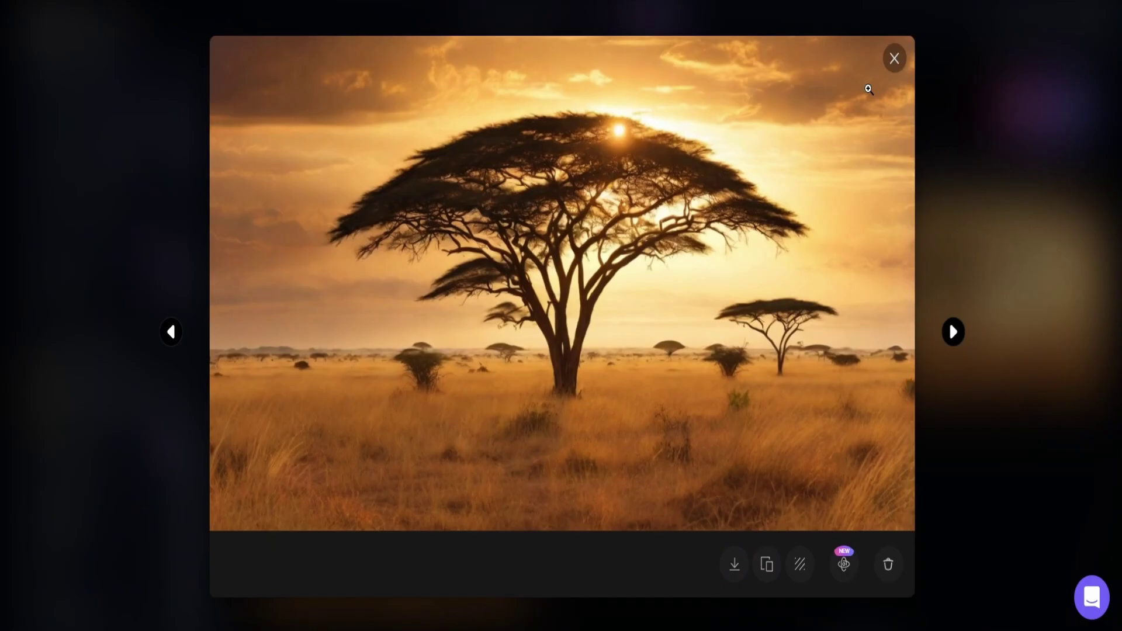
click(894, 58)
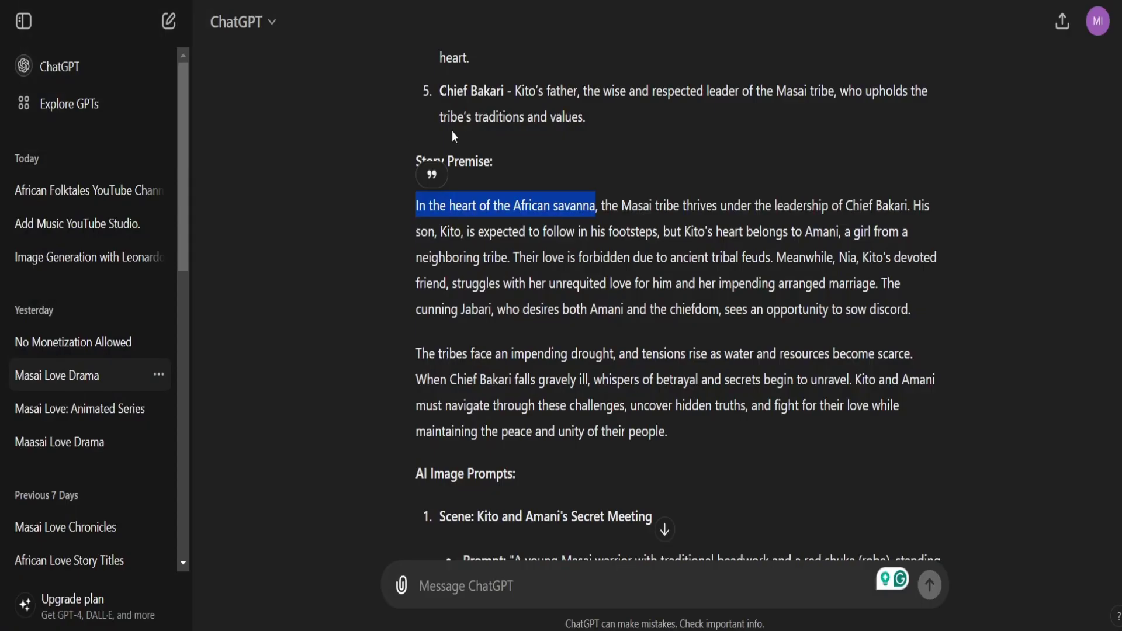
Copy ChatGPT's scene 1 prompt about the young Masai warrior and beautiful girl, and generate images from it in Leonardo.Ai.
scroll(523, 248, down, 5)
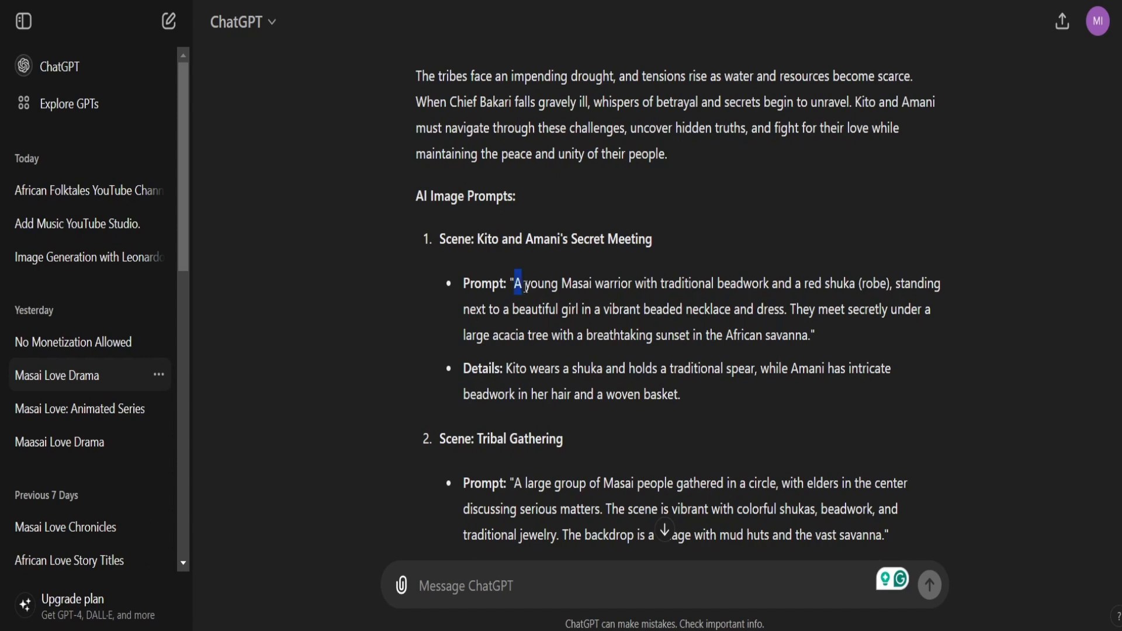
drag(563, 284, 784, 337)
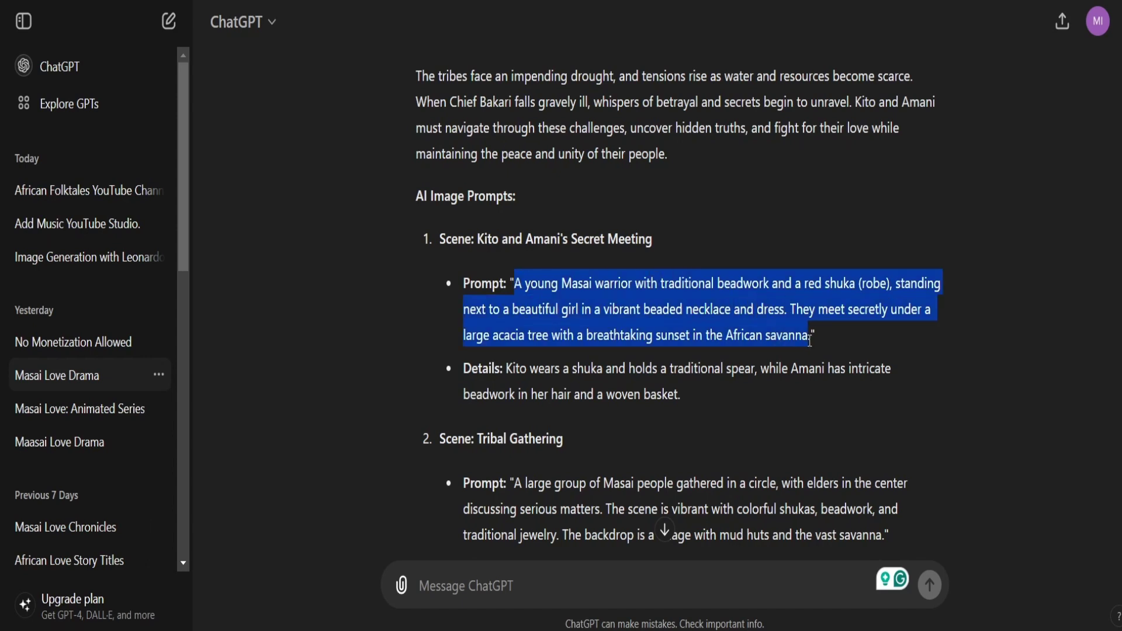
text(A young Masai warrior with traditional beadwork and a red shuka (robe), standing next to a beautiful girl in a vibrant beaded necklace and dress. They meet secretly under a large acacia tree with a breathtaking sunset in the African savanna.)
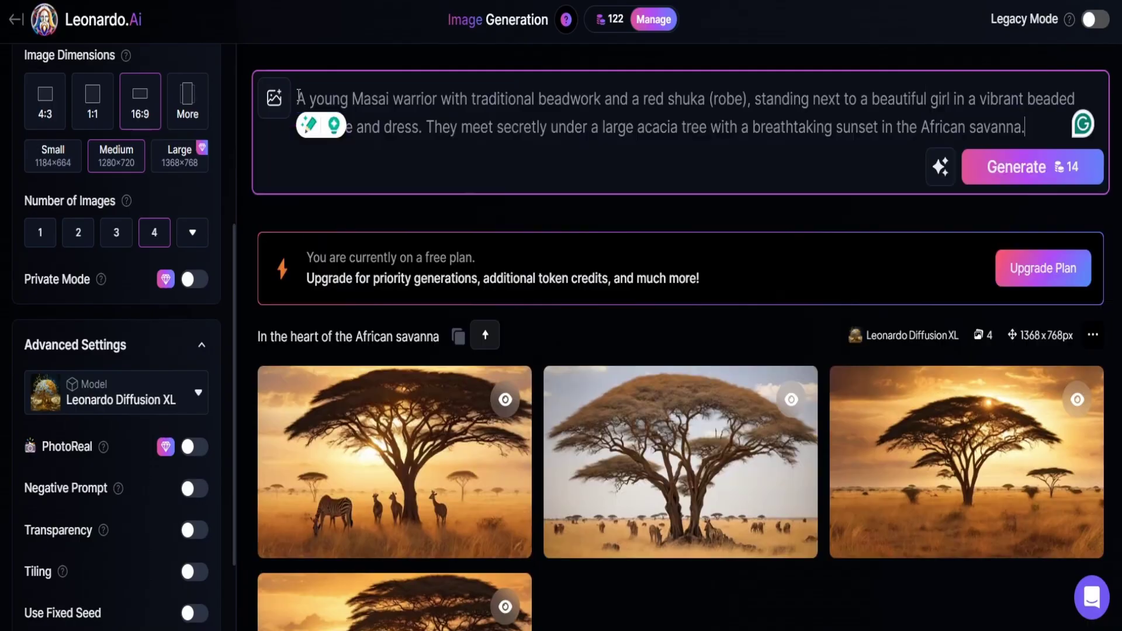
click(1017, 167)
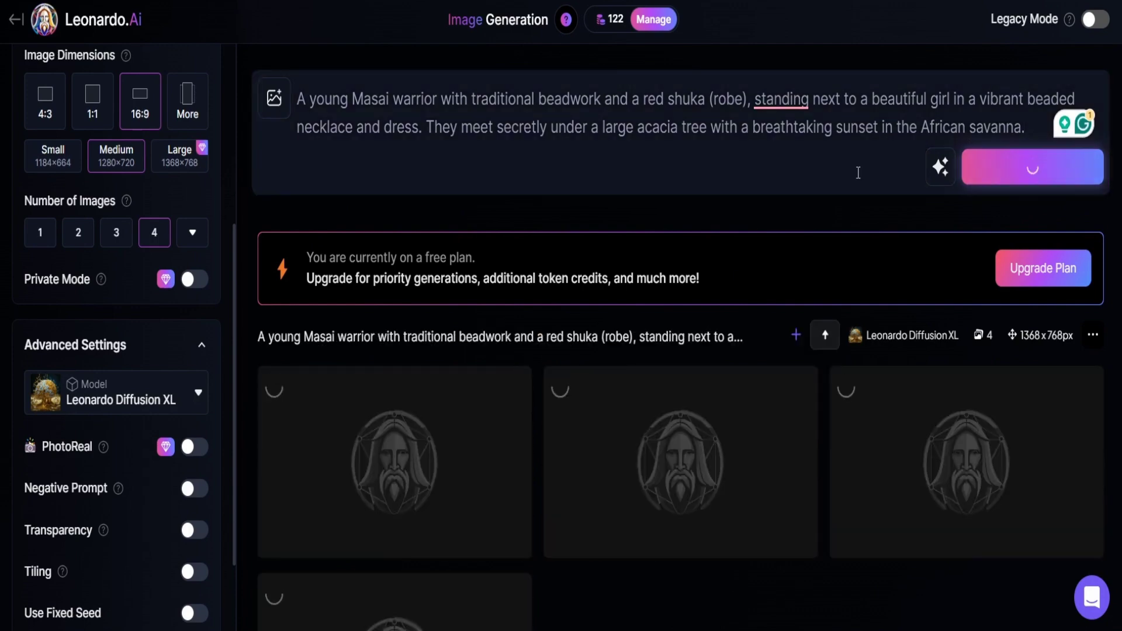
Download the second and third generated images of the Masai couple at sunset.
scroll(808, 176, down, 2)
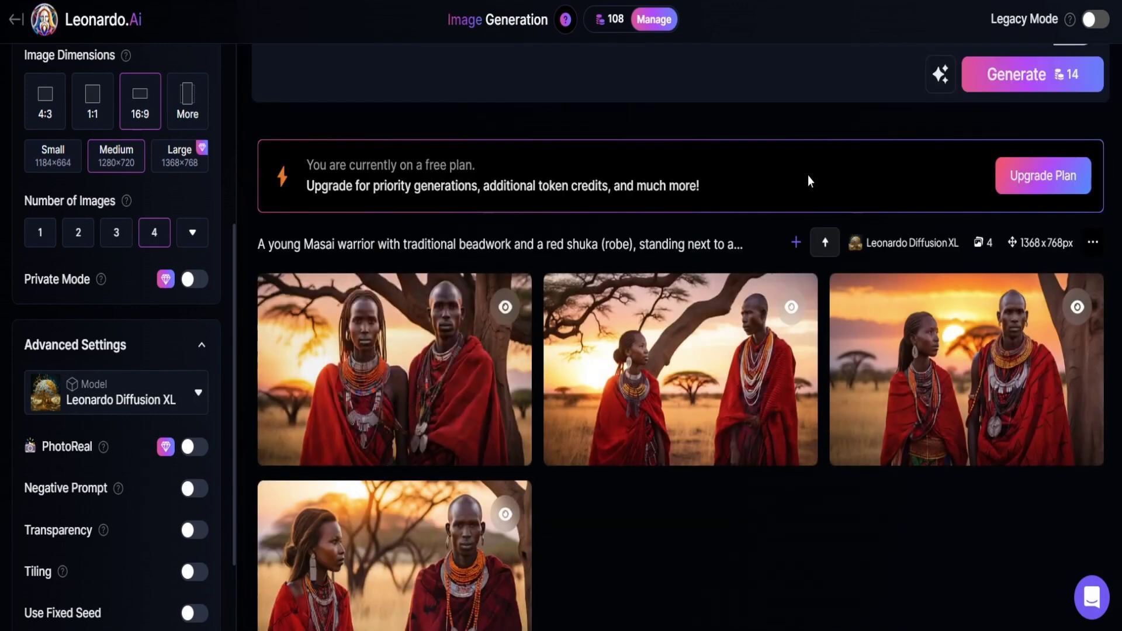
scroll(807, 175, down, 2)
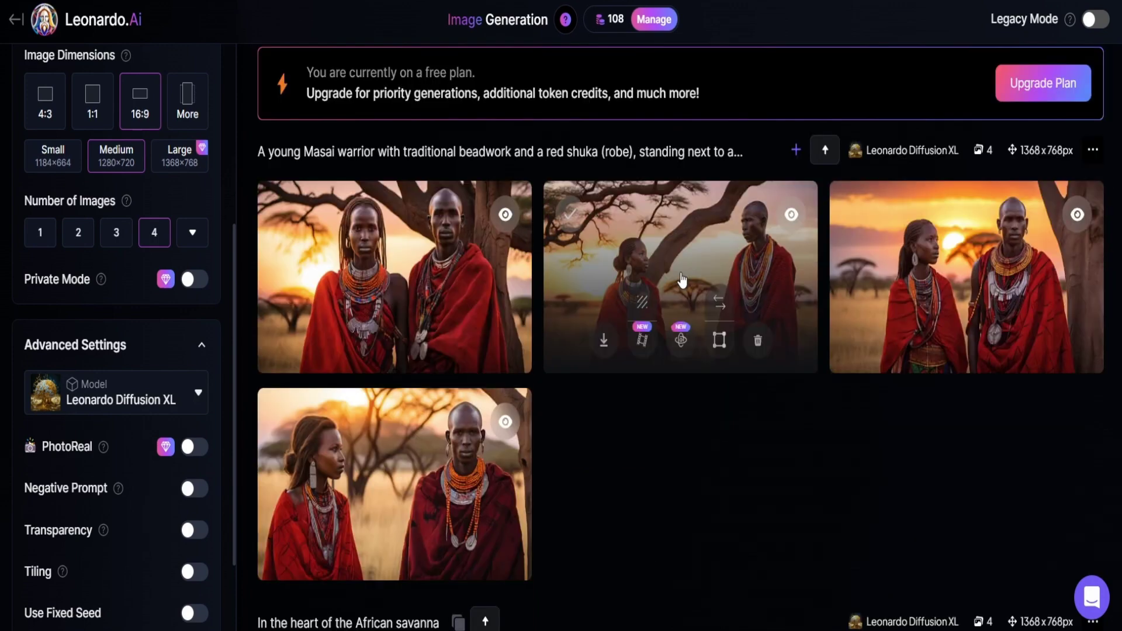
click(681, 280)
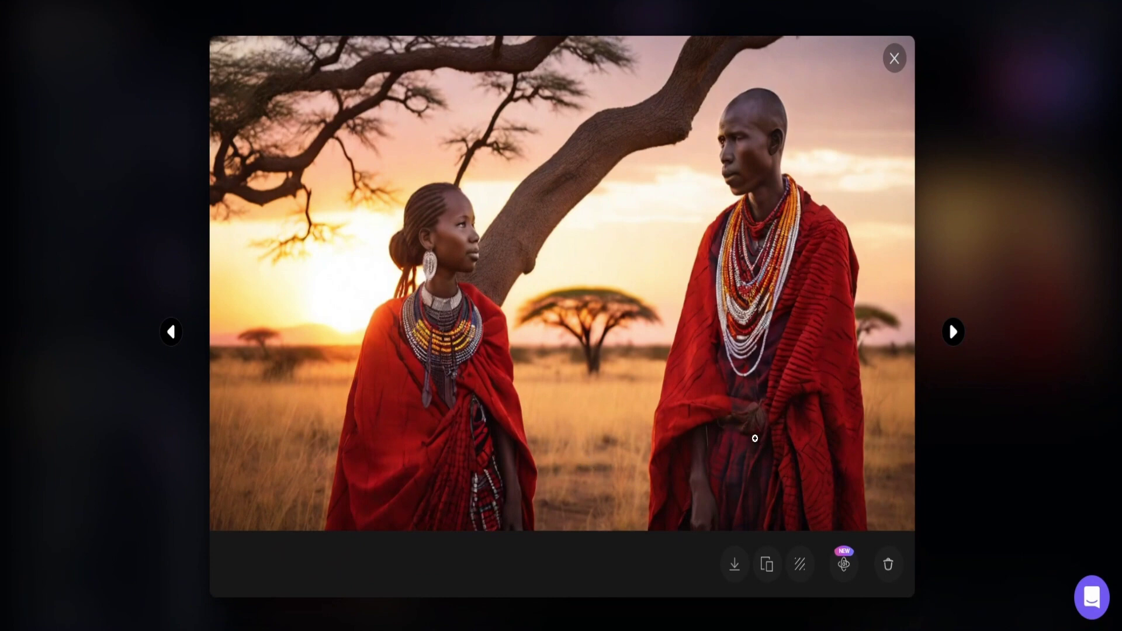
click(738, 579)
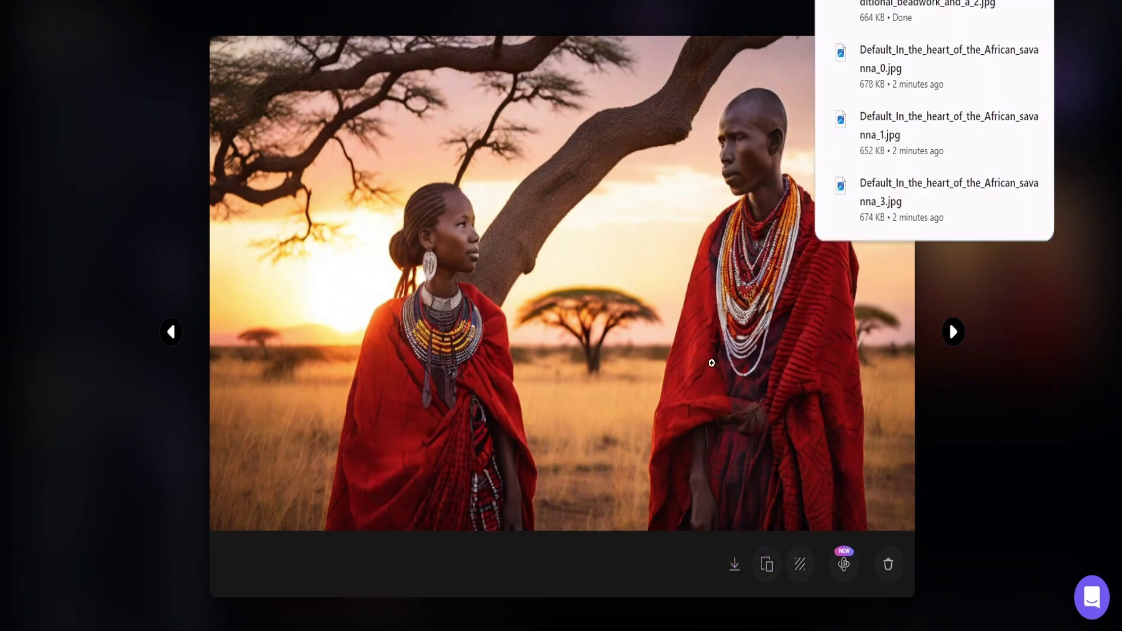
click(984, 356)
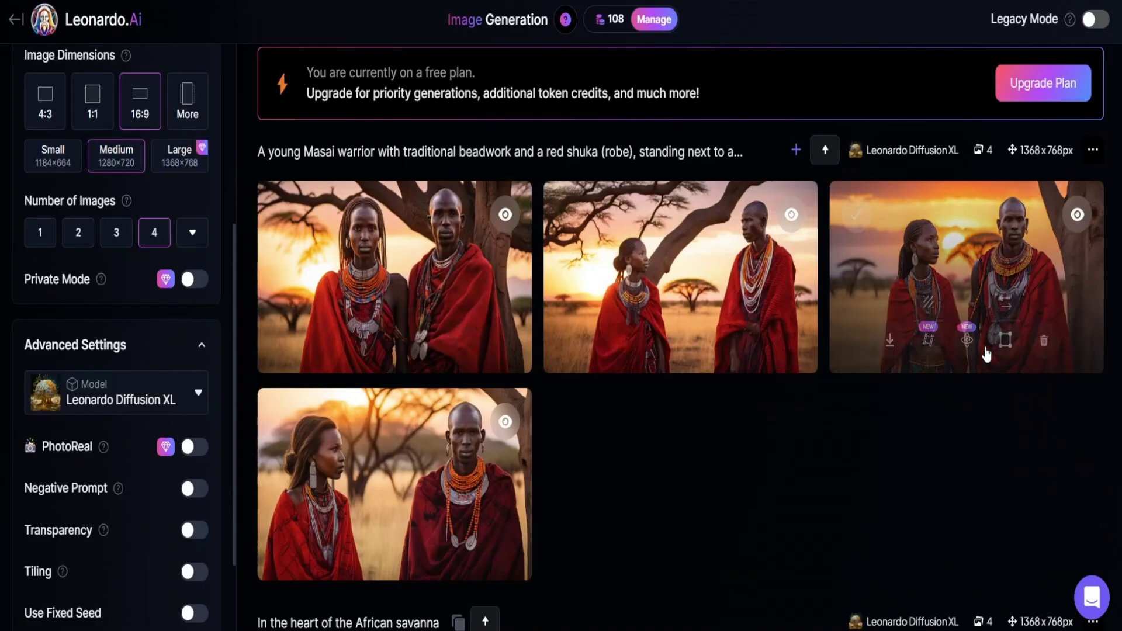
click(957, 277)
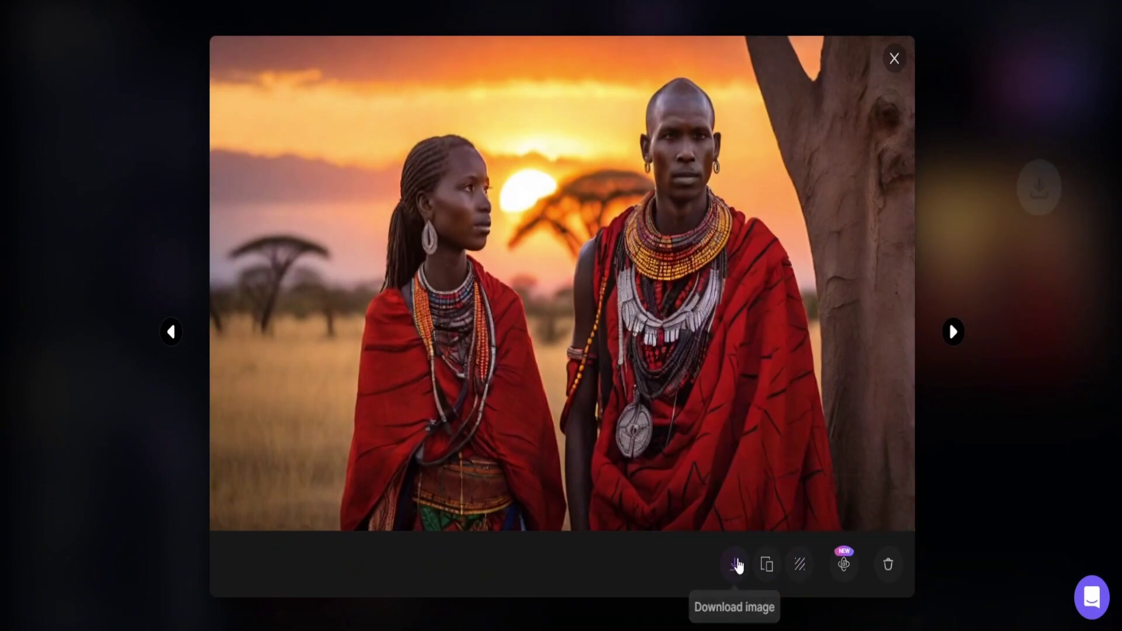
click(894, 59)
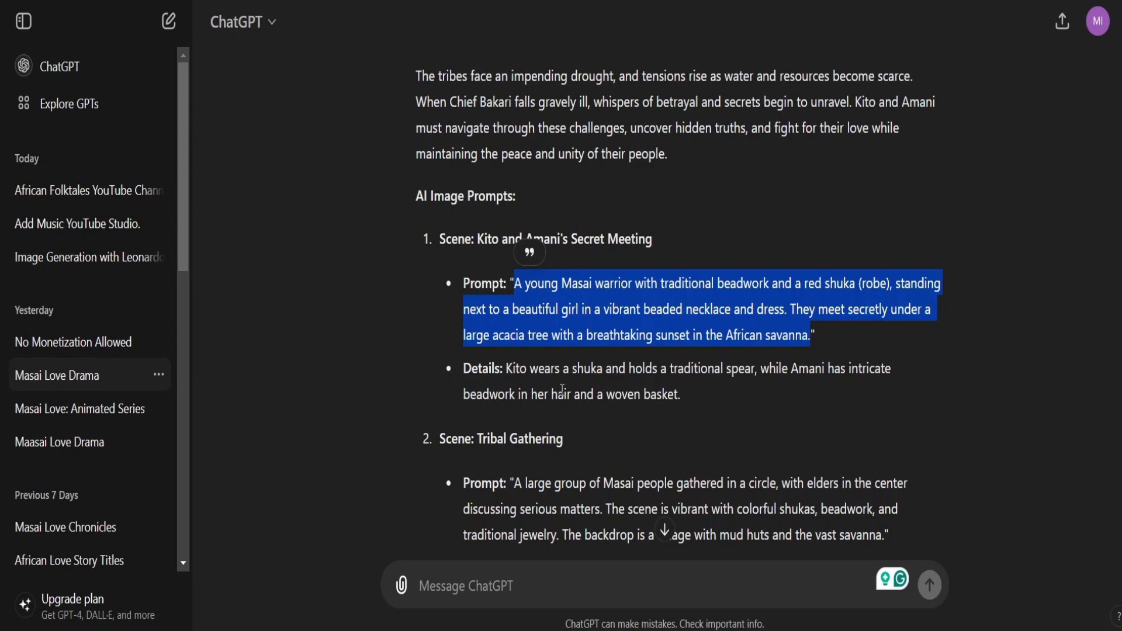
Generate images in Leonardo.Ai from ChatGPT's scene 2 Tribal Gathering prompt and download a result showing the assembled Masai people.
scroll(563, 389, down, 5)
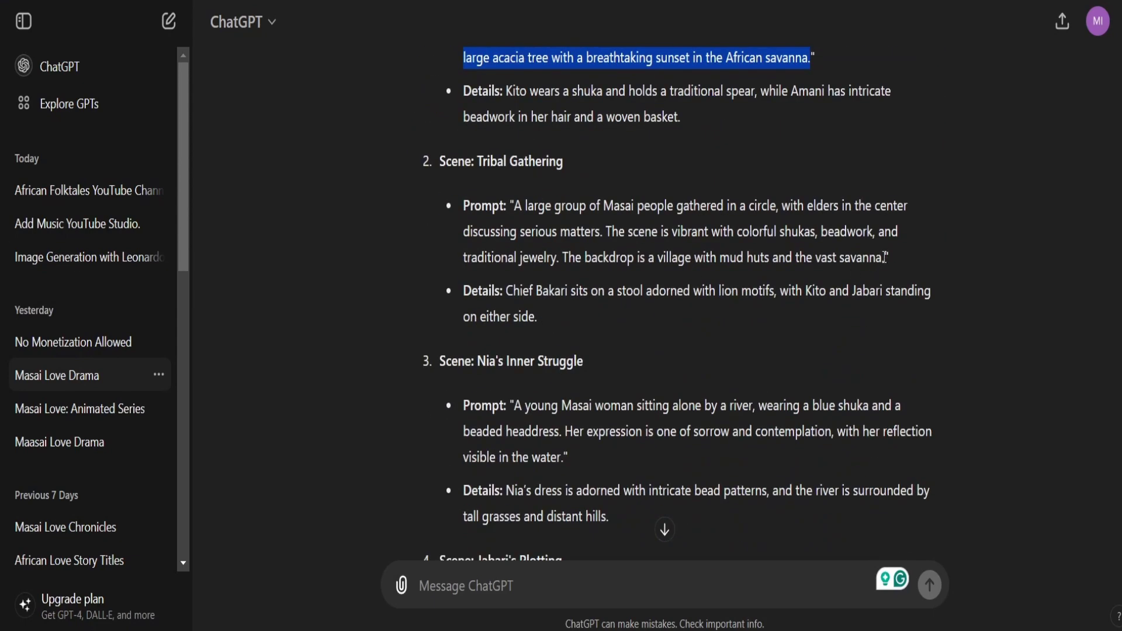
drag(886, 259, 519, 214)
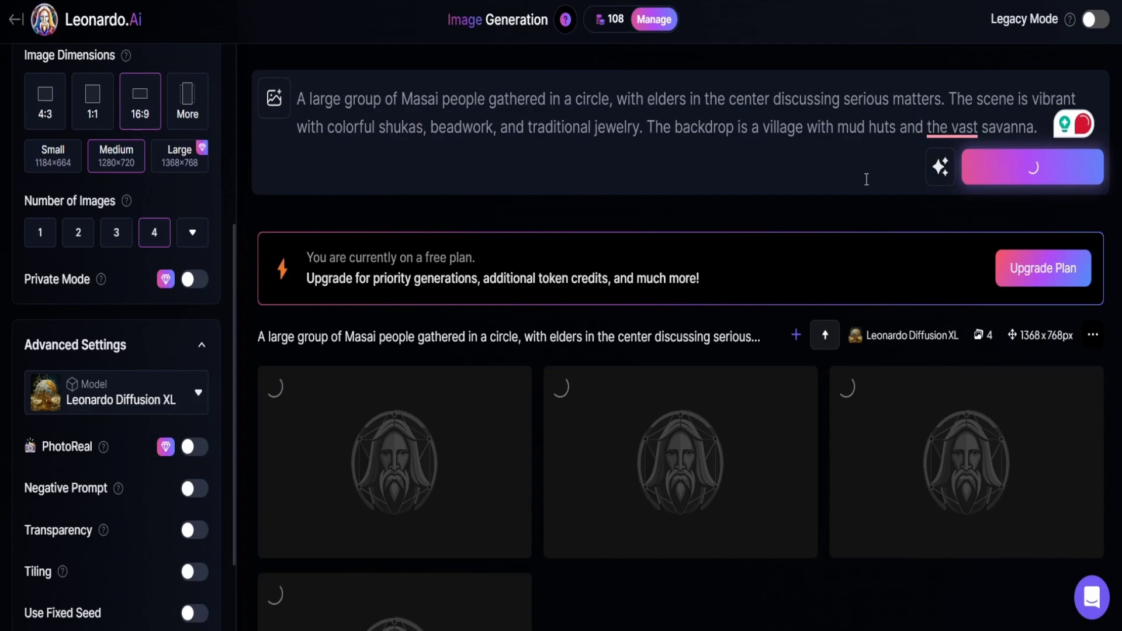
scroll(639, 288, down, 3)
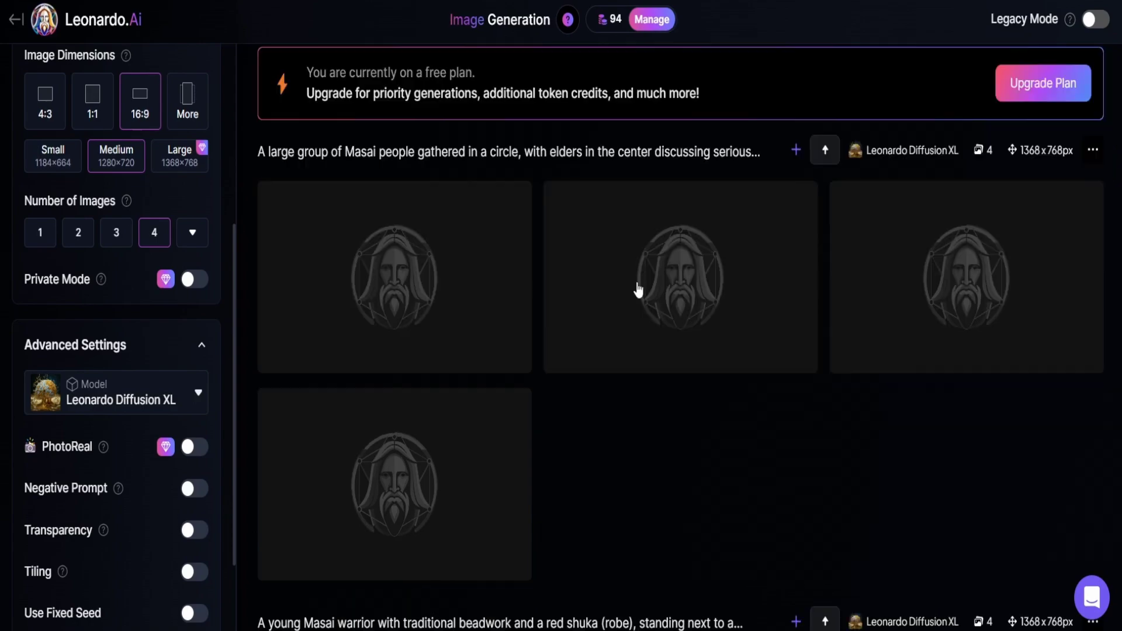
scroll(750, 498, up, 3)
click(750, 498)
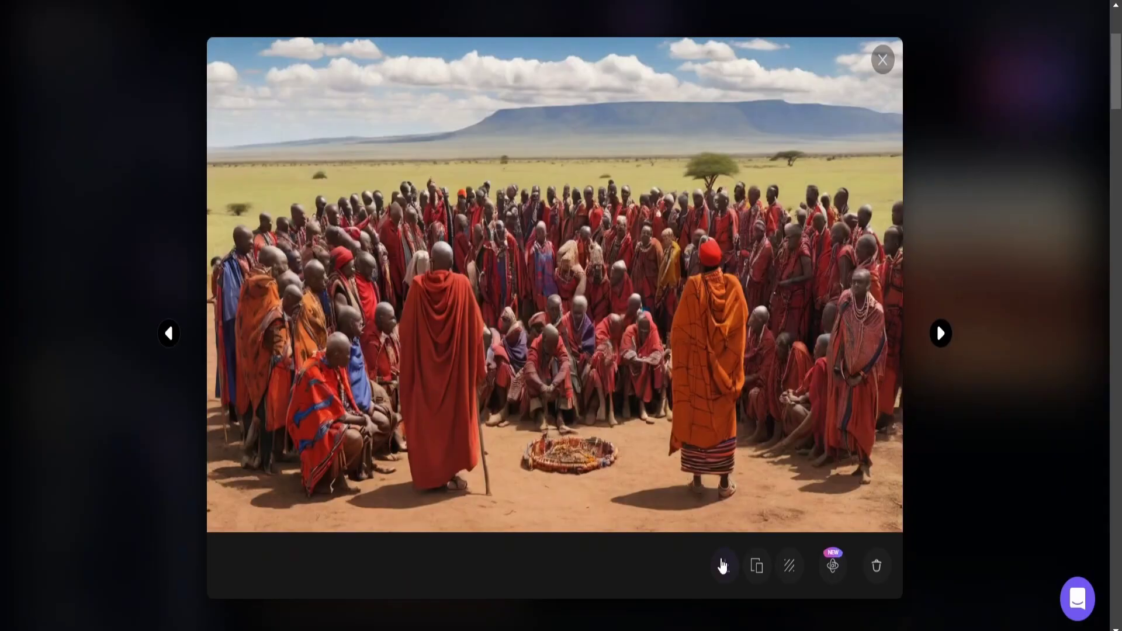
key(Left)
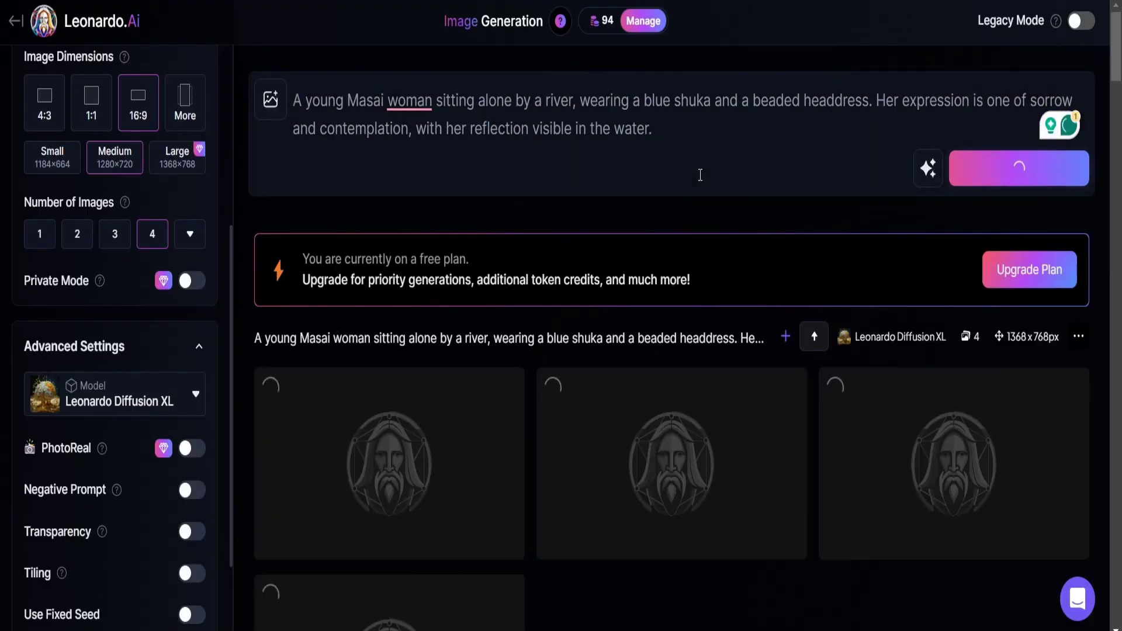
Generate images from the scene 3 prompt about a young Masai woman alone by a river, and open a result.
scroll(629, 492, down, 3)
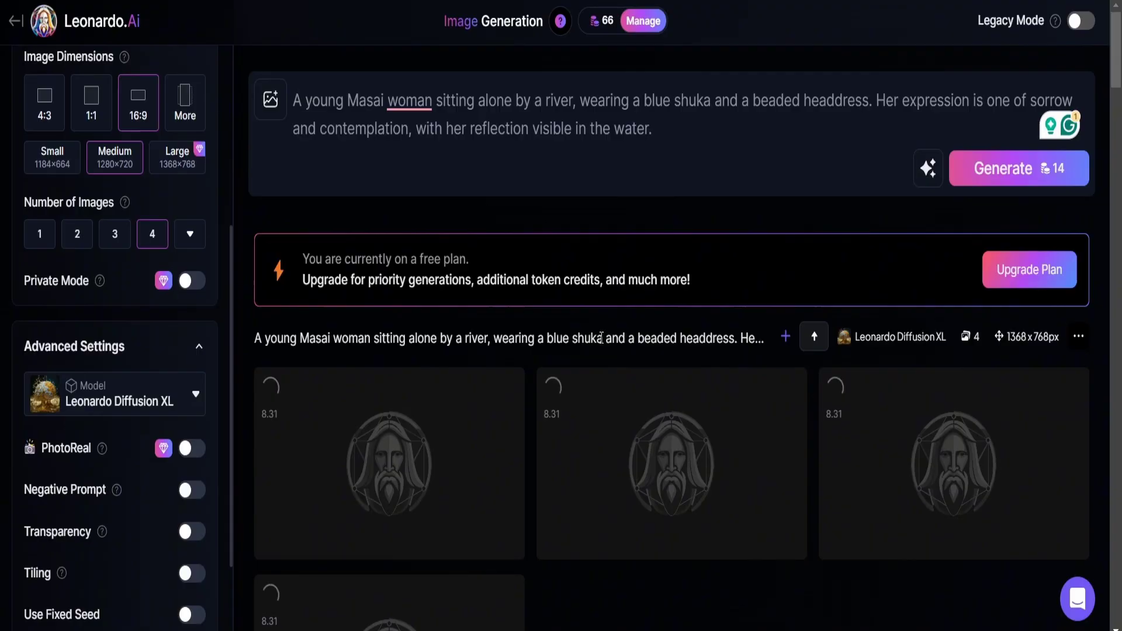
scroll(602, 338, down, 5)
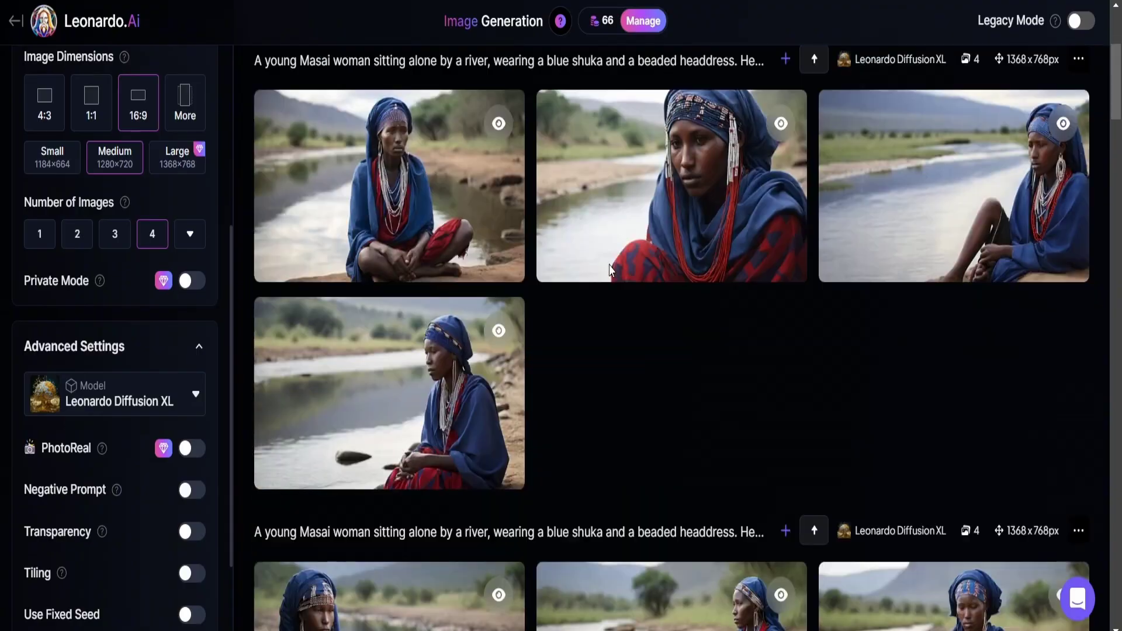
click(671, 188)
key(Left)
Generate images from the prompt about a cunning Masai warrior in a dark green shuka holding a spear and amulet necklace.
drag(863, 447, 575, 444)
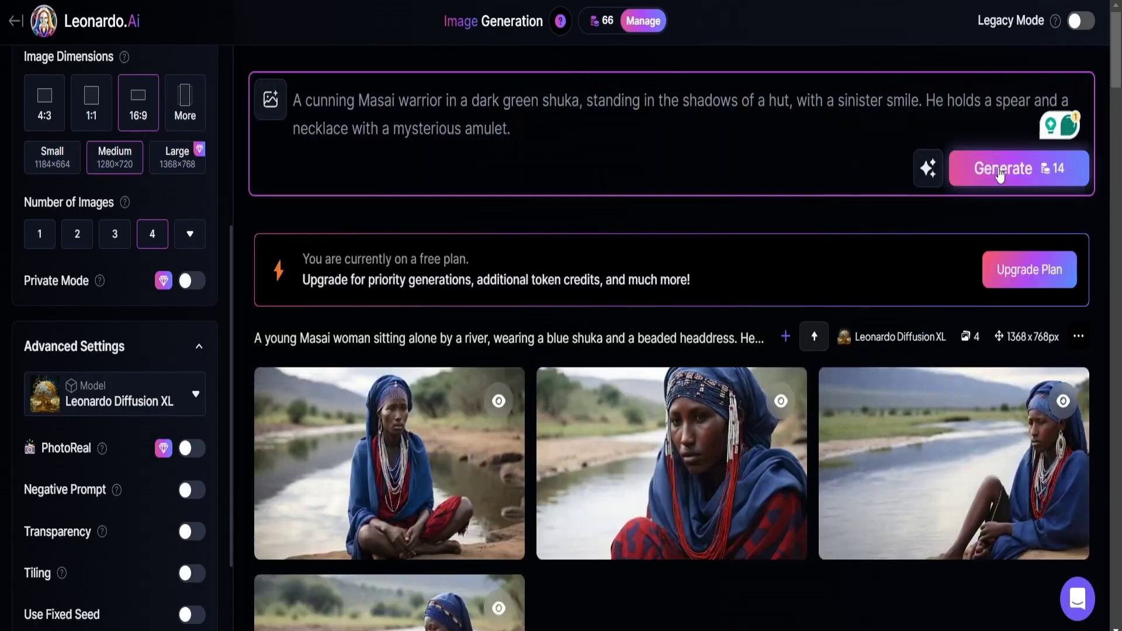
click(1001, 172)
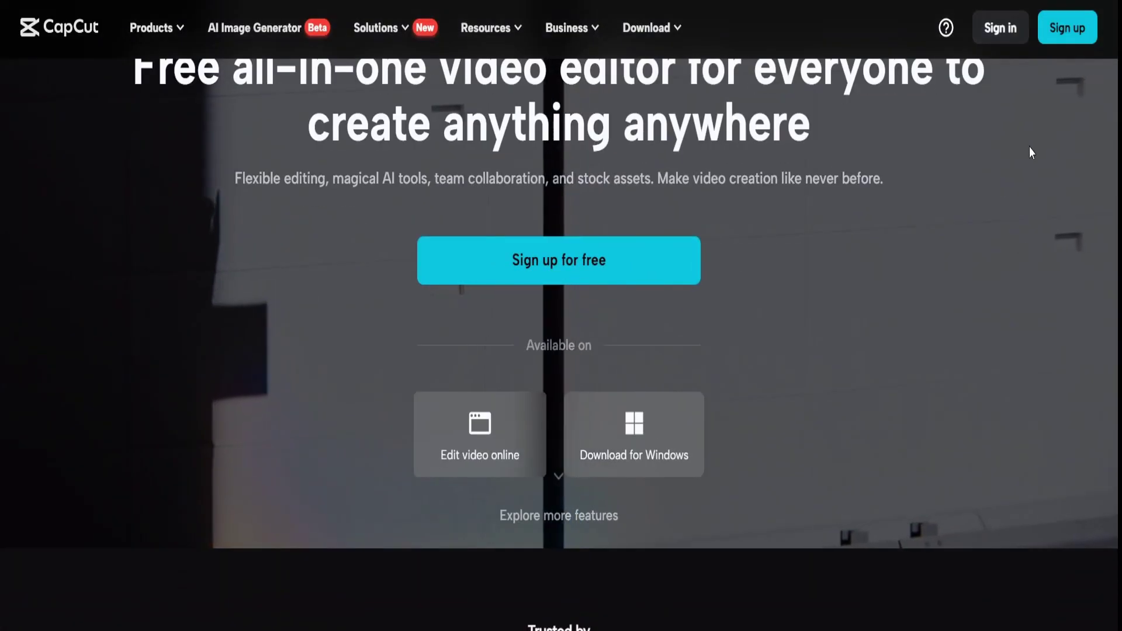
Switch to CapCut's website and look over its home page, including the online editor and Windows download options.
scroll(997, 192, down, 1)
scroll(996, 192, down, 1)
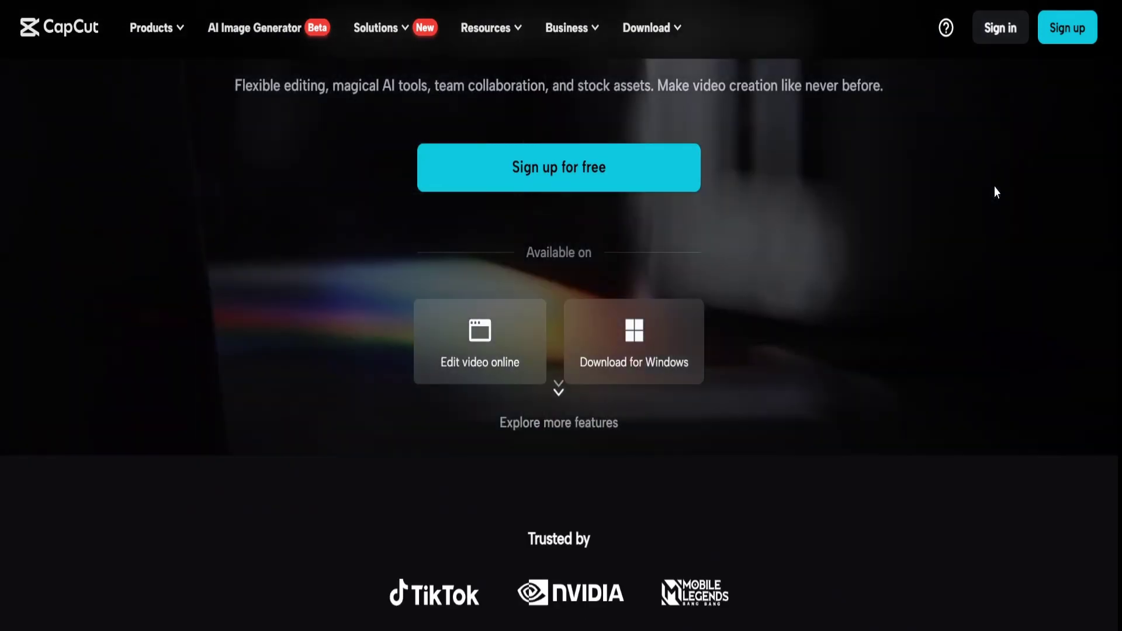
scroll(996, 192, down, 1)
scroll(995, 193, down, 7)
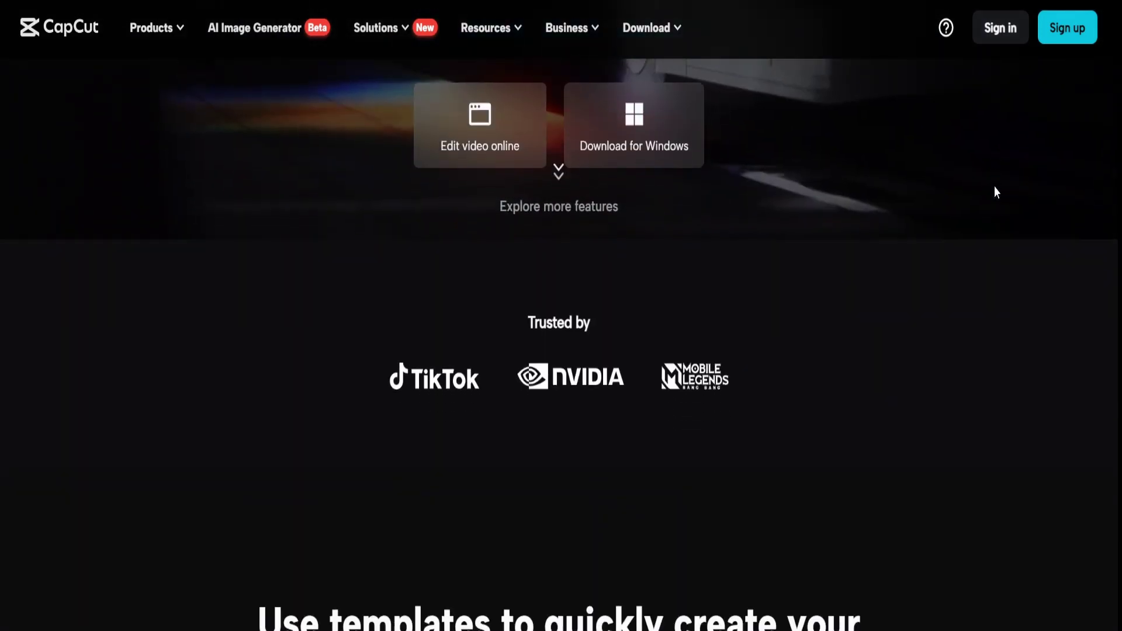
scroll(995, 193, down, 4)
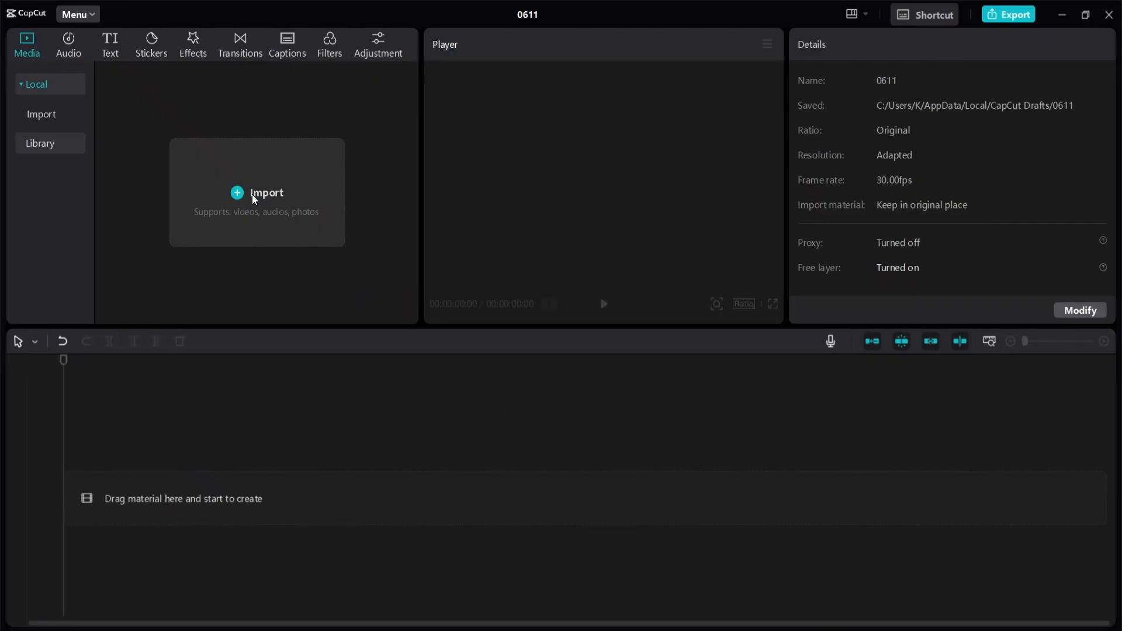
Import all the story's images and the voiceover audio from the subfolder of folder 17 in nov kanal into the project.
click(255, 200)
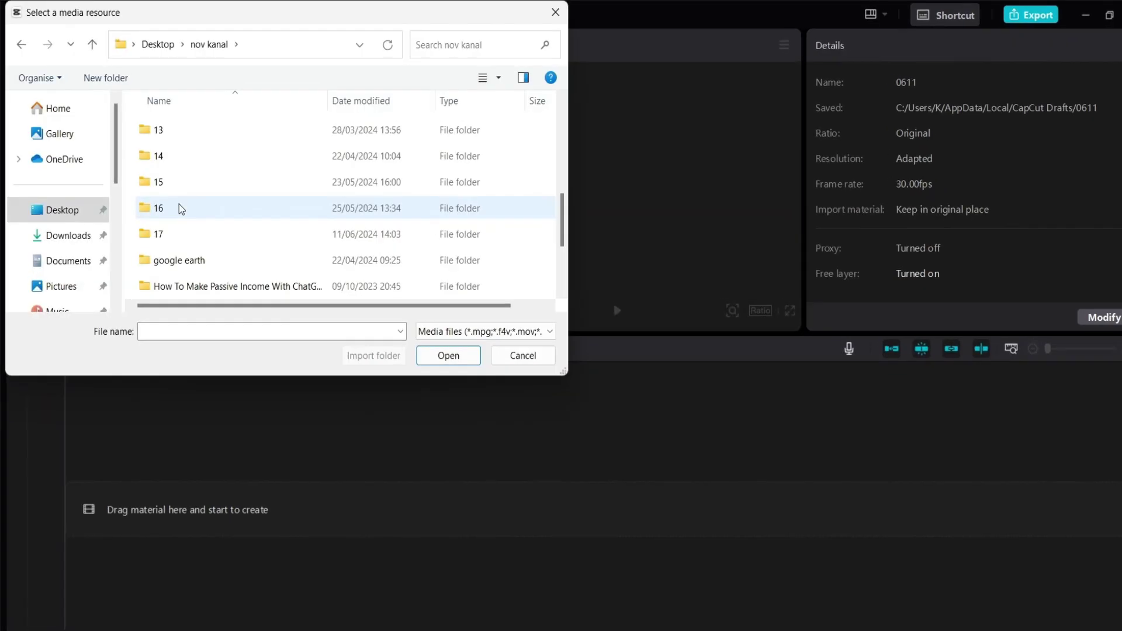
double_click(175, 233)
double_click(175, 222)
key(ctrl+a)
click(421, 353)
scroll(392, 272, down, 5)
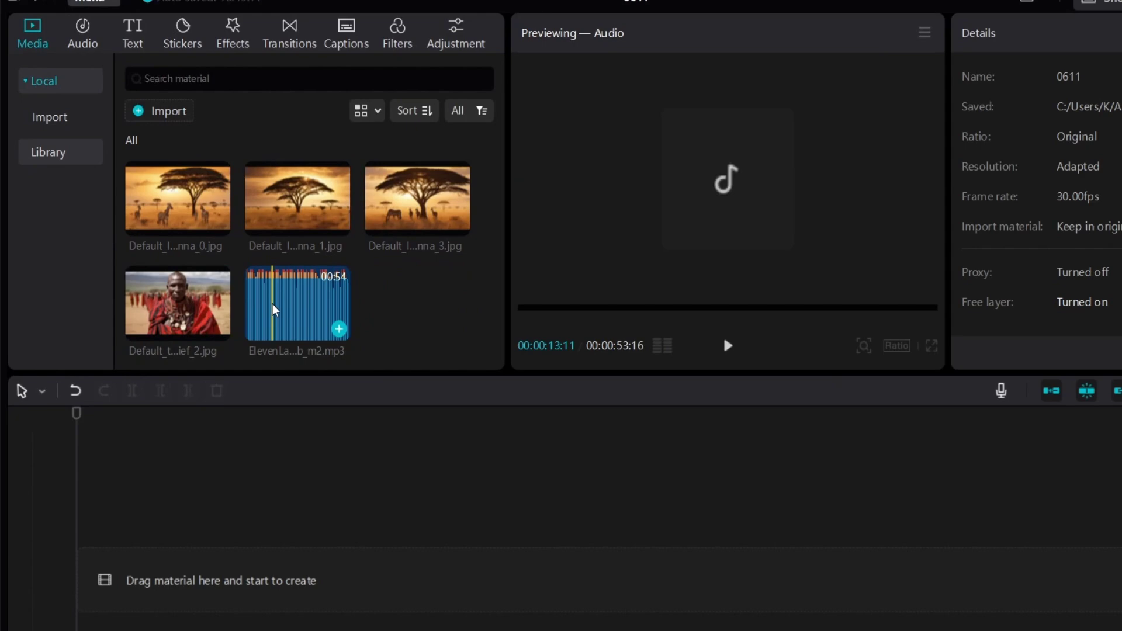
Place the ElevenLabs voiceover at the start of the timeline and put the first two savanna images above it.
drag(272, 310, 145, 571)
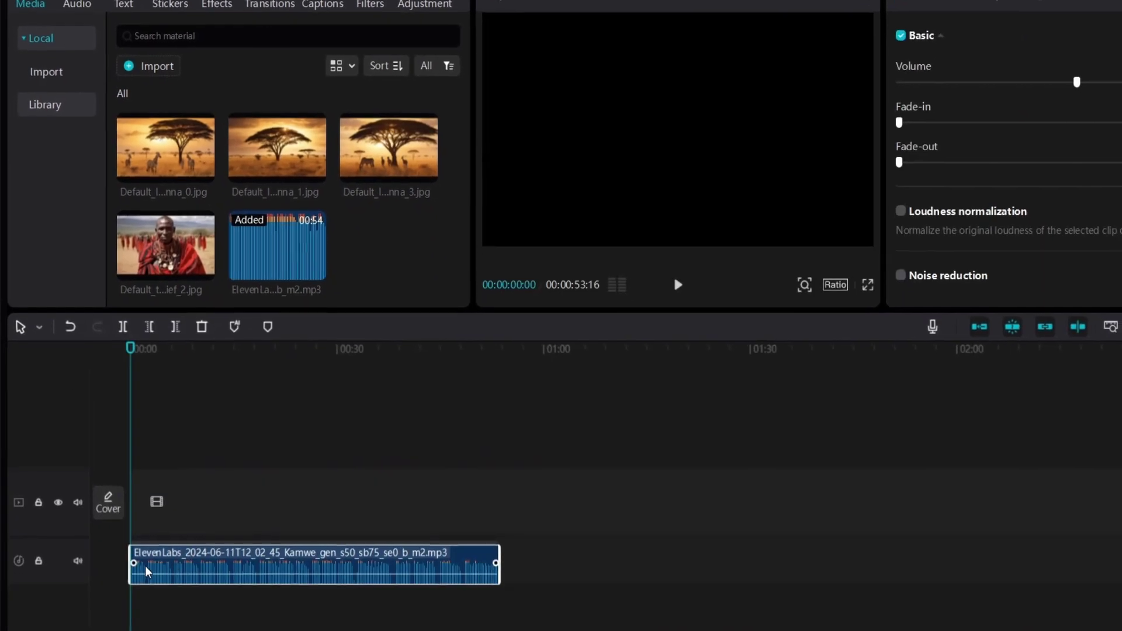
scroll(392, 291, up, 1)
drag(178, 255, 144, 596)
drag(298, 255, 193, 593)
drag(180, 498, 179, 497)
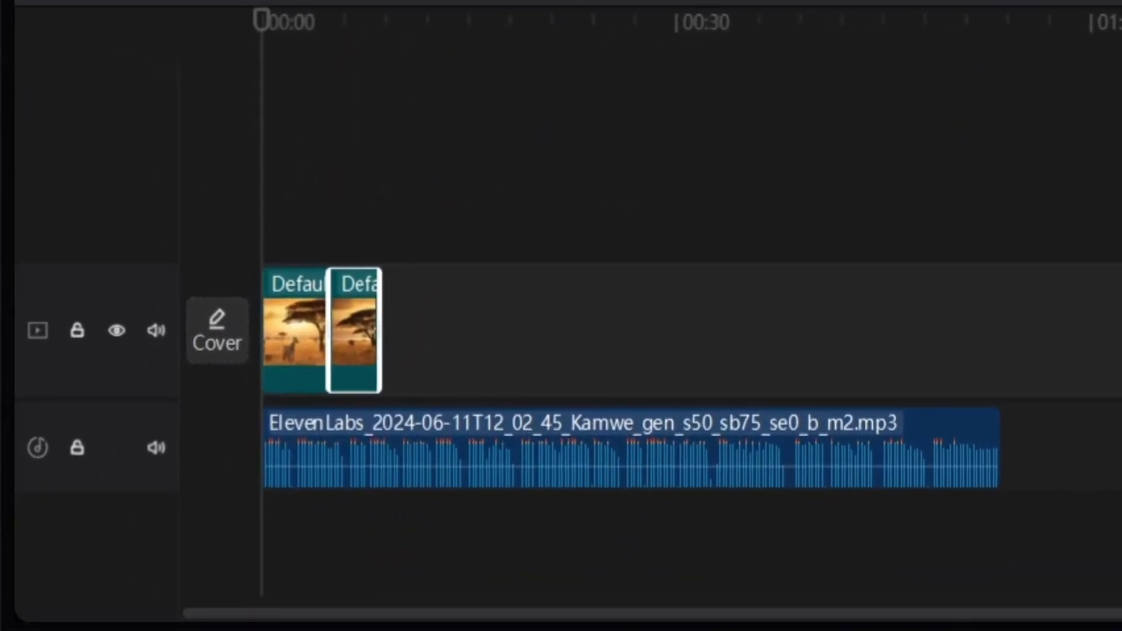
Add the Masai chief, couple, riverside woman, tribal gathering and dark green-clad warrior images one after another until they cover the voiceover.
drag(429, 0, 335, 386)
drag(503, 0, 488, 339)
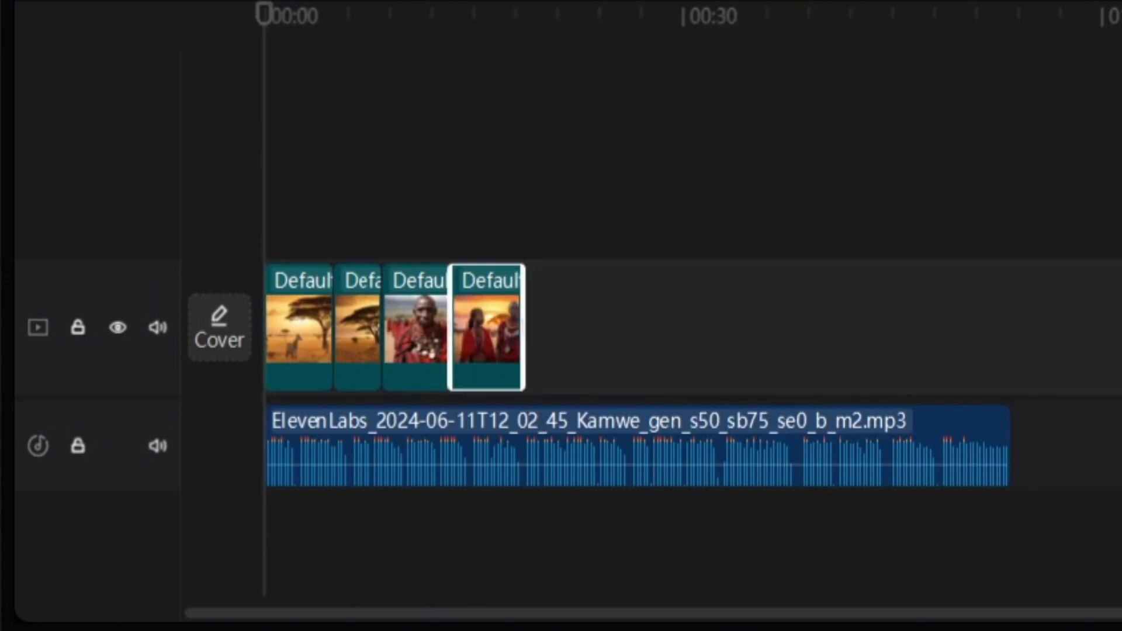
drag(503, 0, 677, 327)
drag(550, 0, 743, 324)
drag(573, 0, 813, 328)
drag(585, 0, 800, 327)
drag(596, 0, 838, 326)
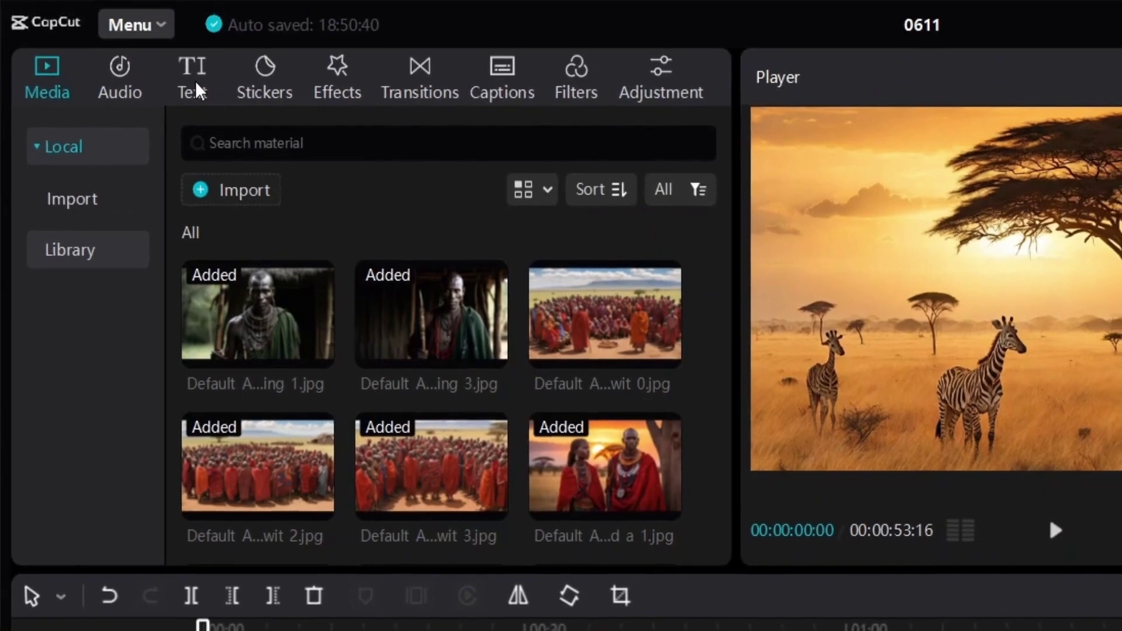
Generate auto captions with English as the spoken language and go through the caption templates for a style shared by all captions.
click(194, 77)
click(84, 152)
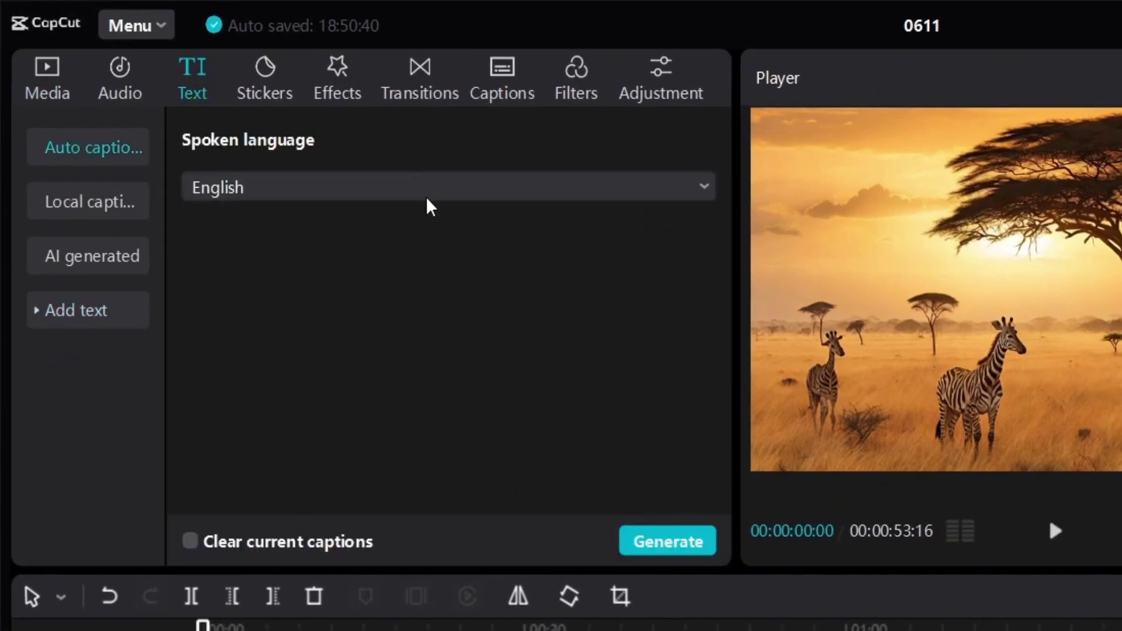
click(649, 543)
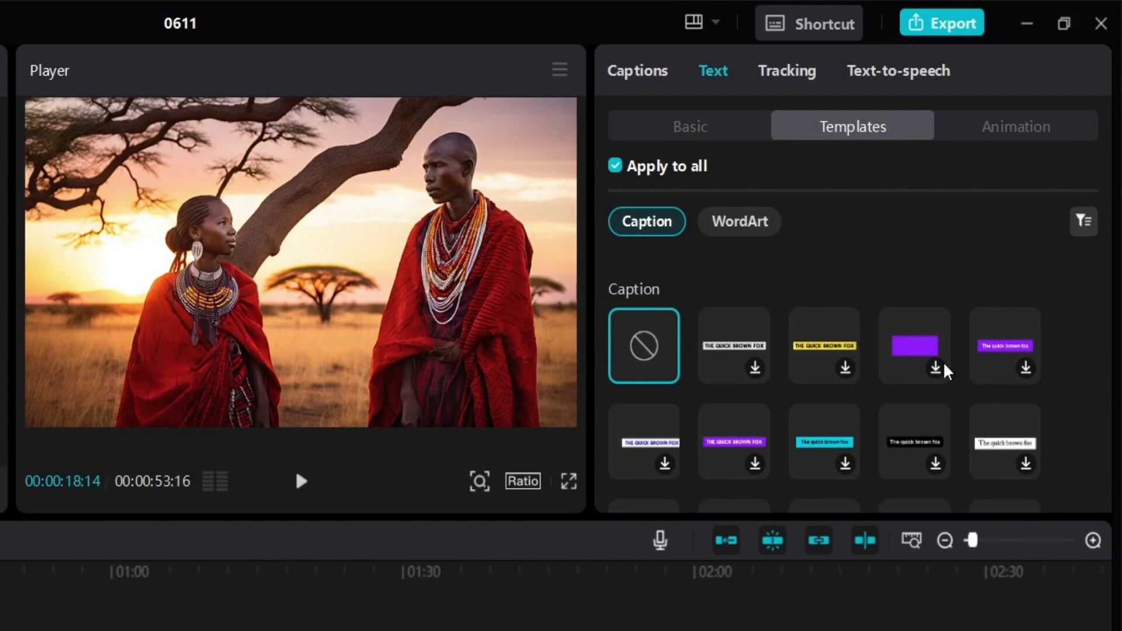
scroll(872, 396, down, 6)
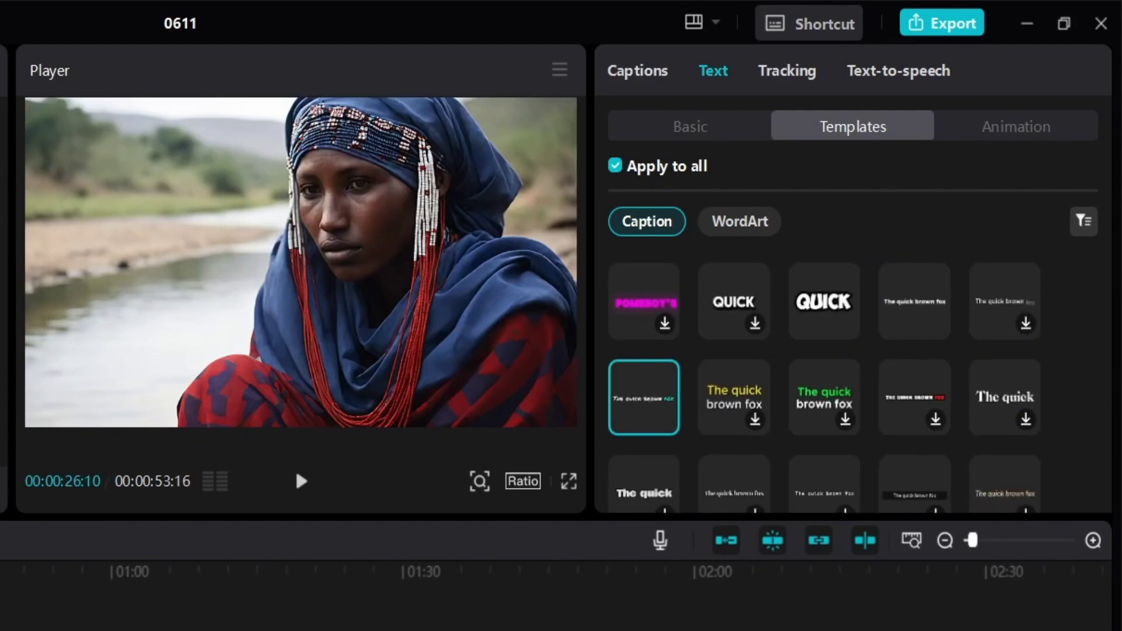
scroll(920, 349, up, 6)
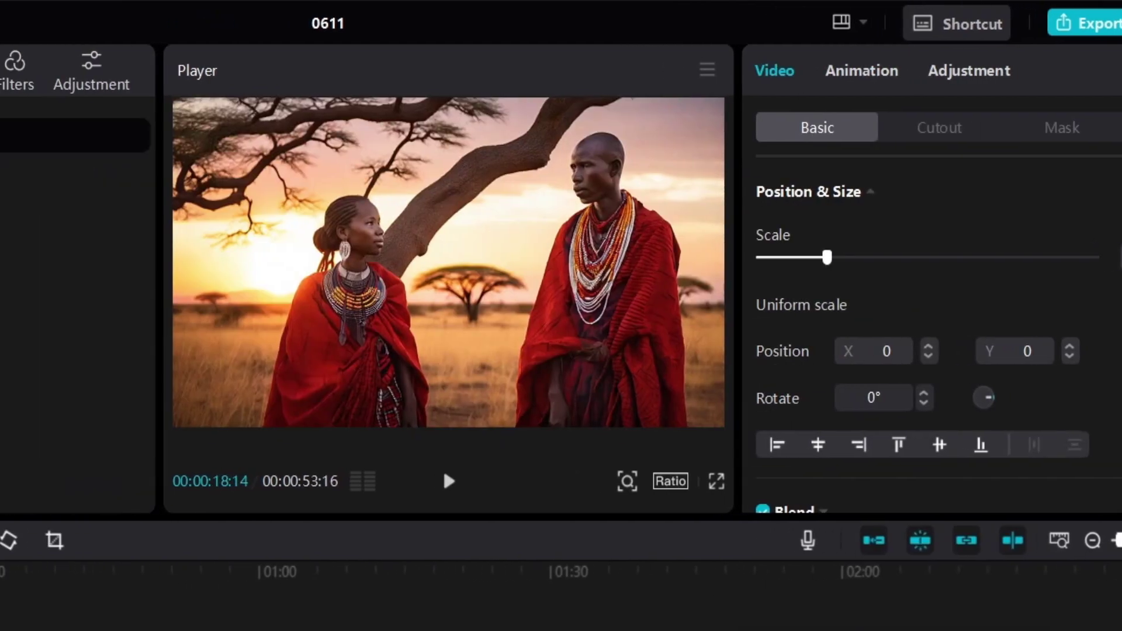
Browse the video and body effects, and add the Noise 2 video effect to the timeline above the images.
scroll(322, 394, down, 10)
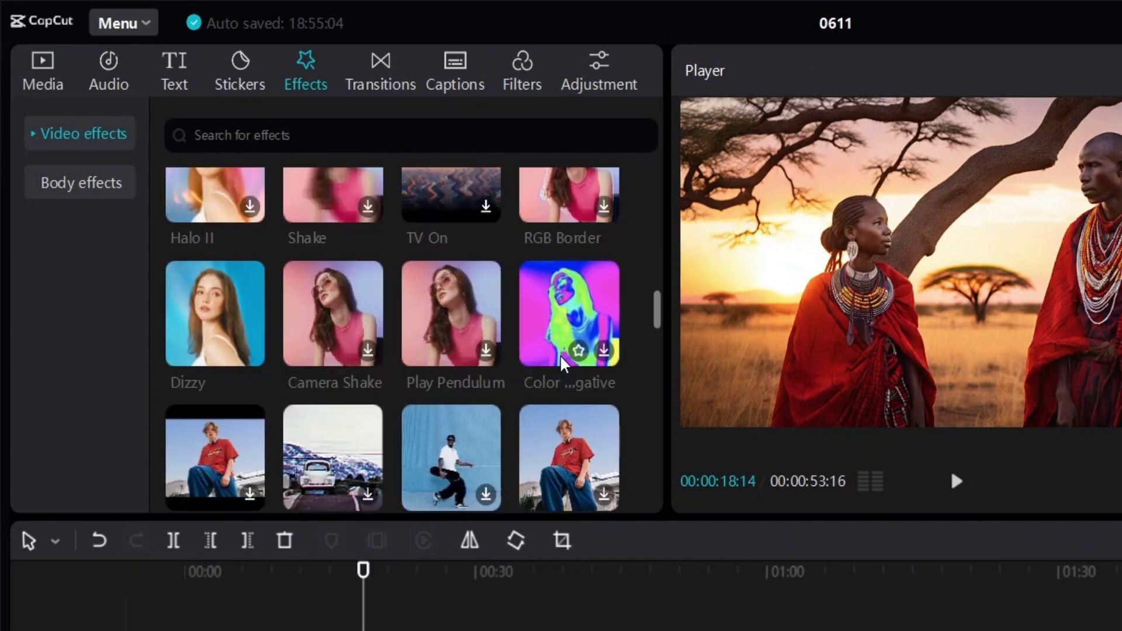
click(131, 140)
text(n)
scroll(304, 280, down, 5)
click(81, 182)
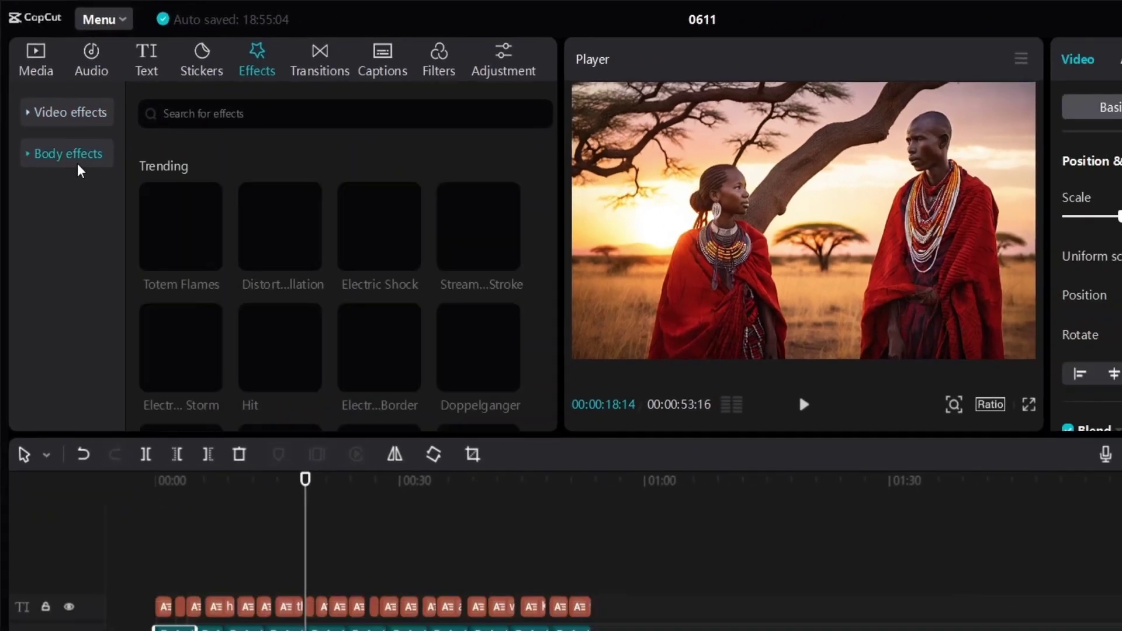
click(58, 93)
scroll(318, 273, down, 5)
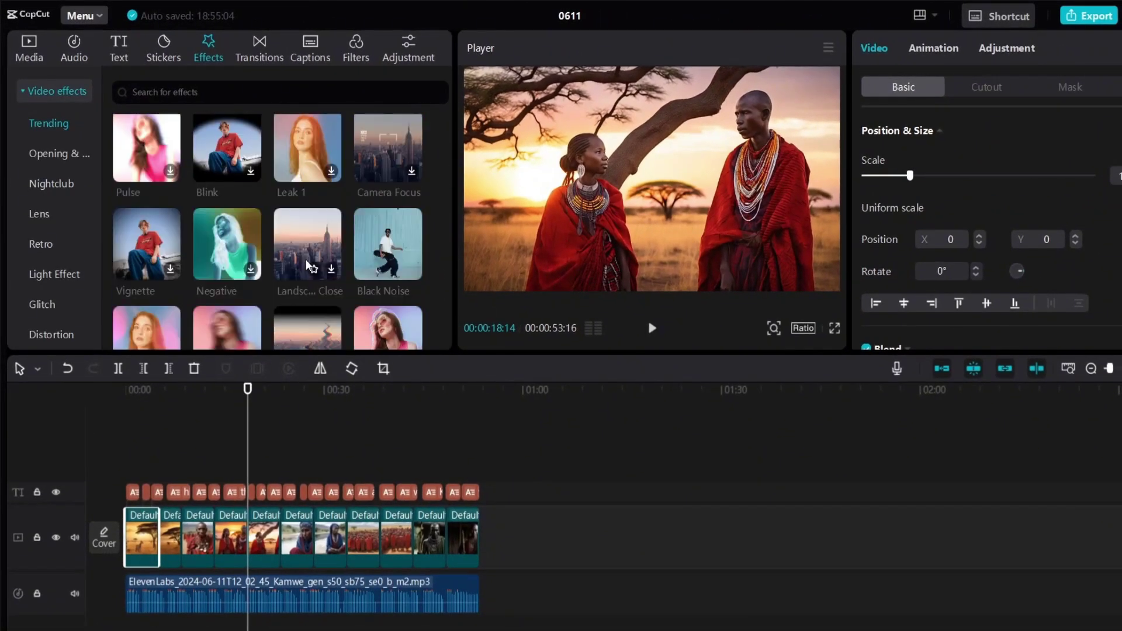
scroll(308, 265, down, 5)
drag(227, 267, 233, 432)
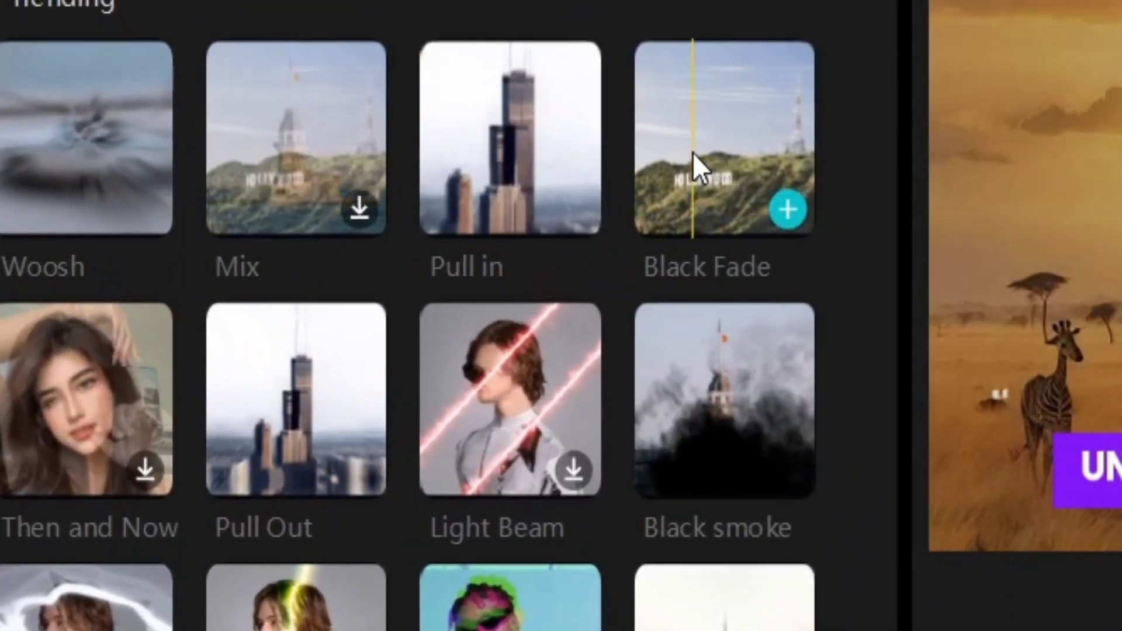
Add Black Fade transitions between the two savanna images and before the Masai chief image.
mouse_move(694, 168)
mouse_down()
mouse_move(625, 514)
mouse_move(446, 450)
mouse_move(494, 350)
mouse_move(485, 359)
mouse_move(672, 350)
mouse_up()
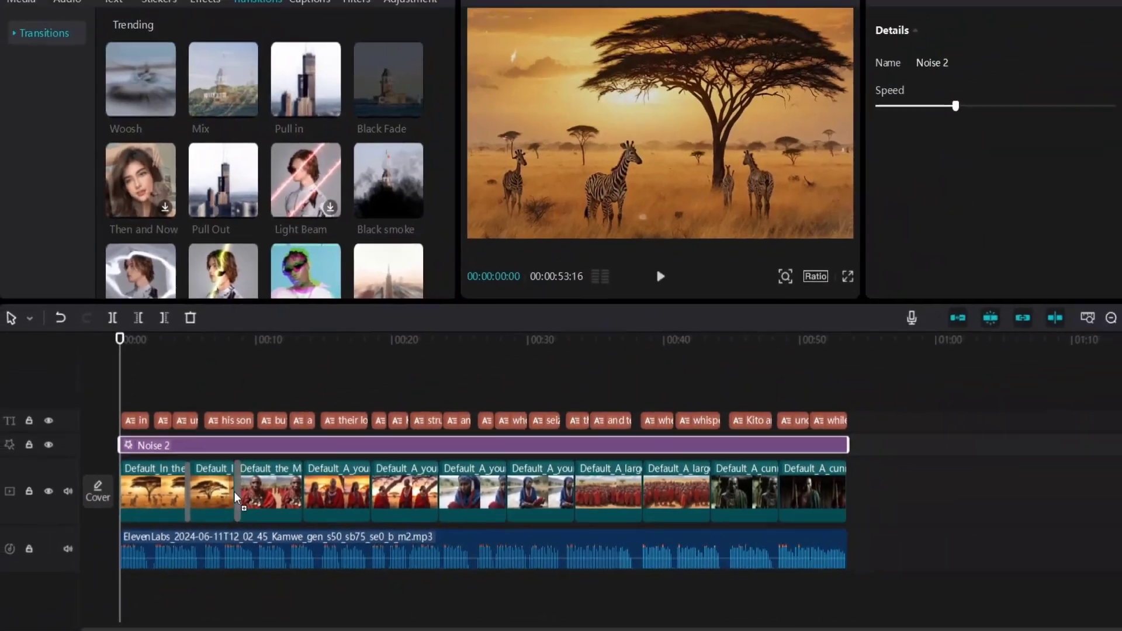
drag(234, 492, 235, 492)
scroll(151, 89, down, 5)
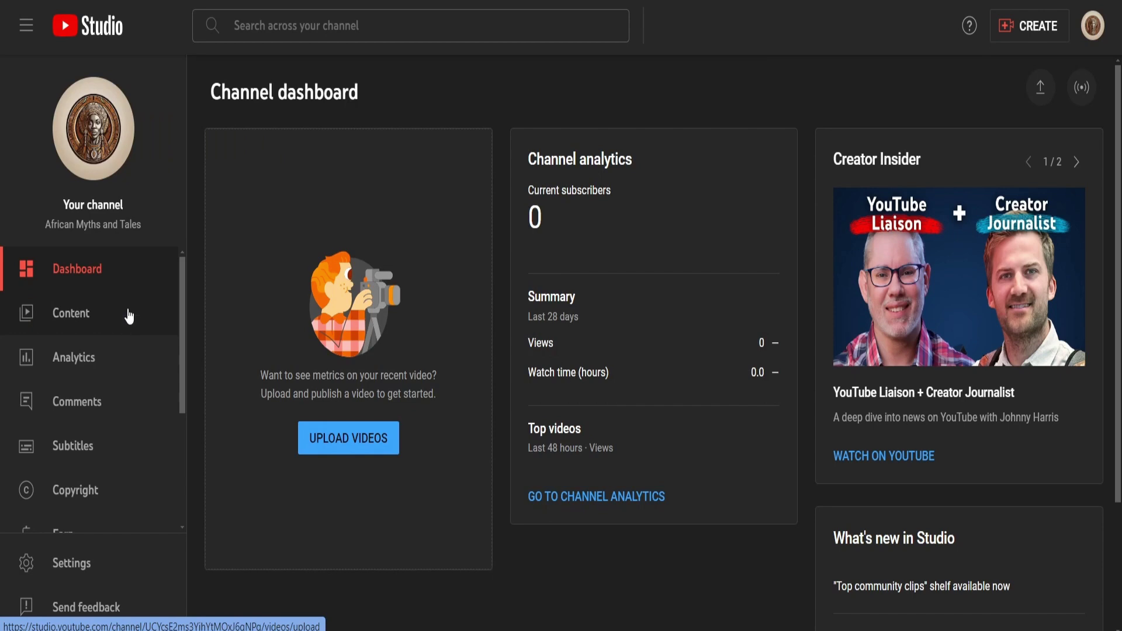
Switch to YouTube Studio and search the audio library's music for "african".
scroll(129, 316, down, 3)
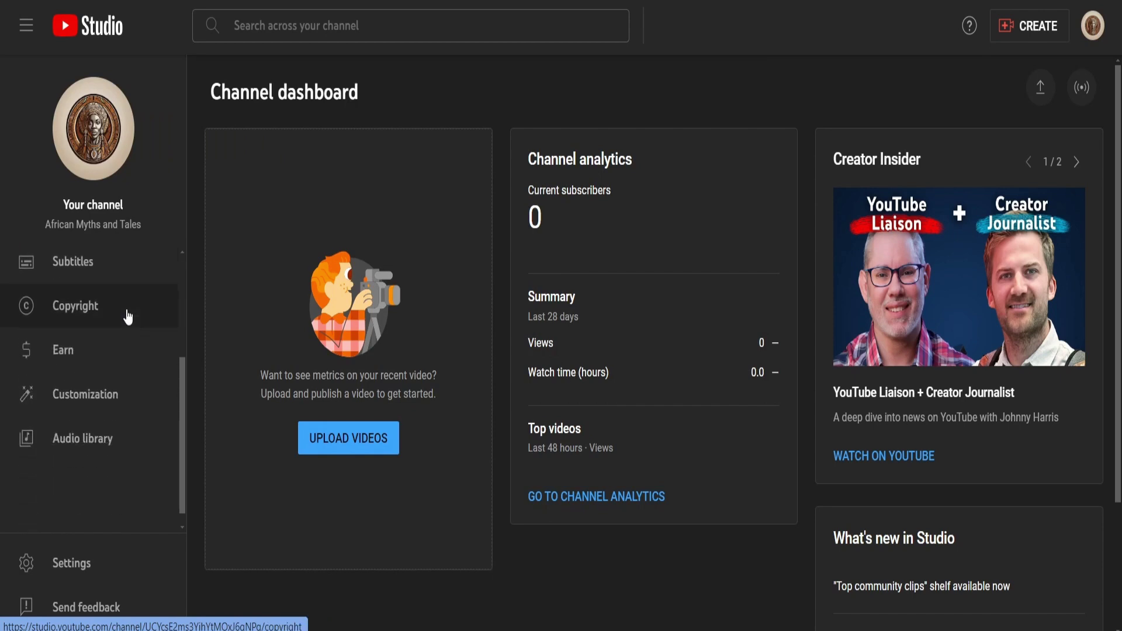
click(68, 448)
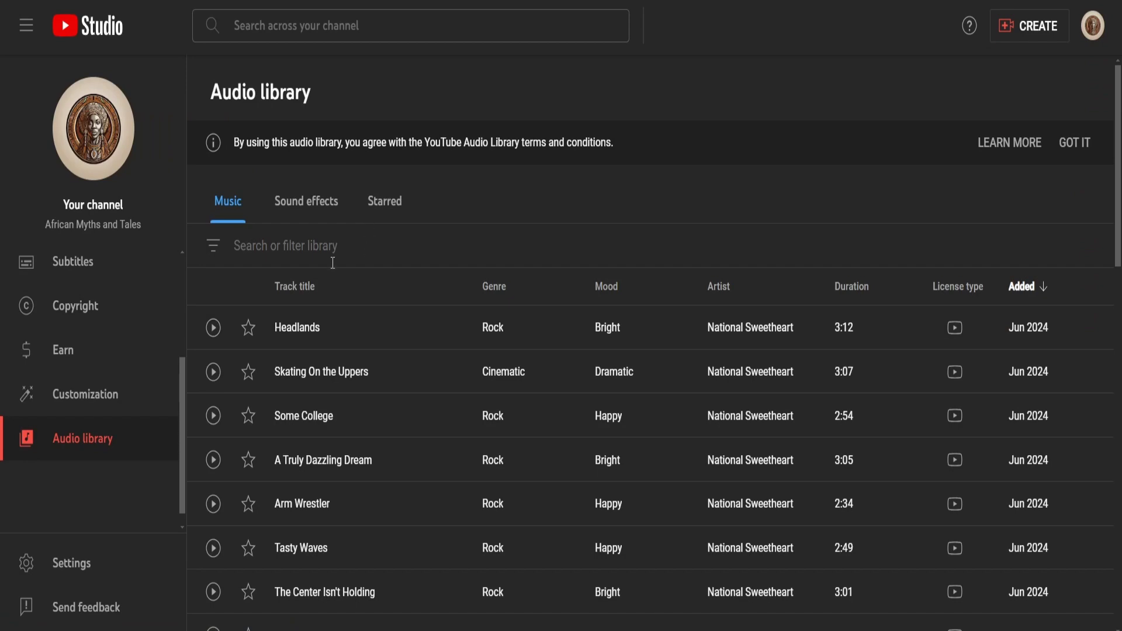
scroll(398, 316, down, 3)
scroll(269, 180, up, 1)
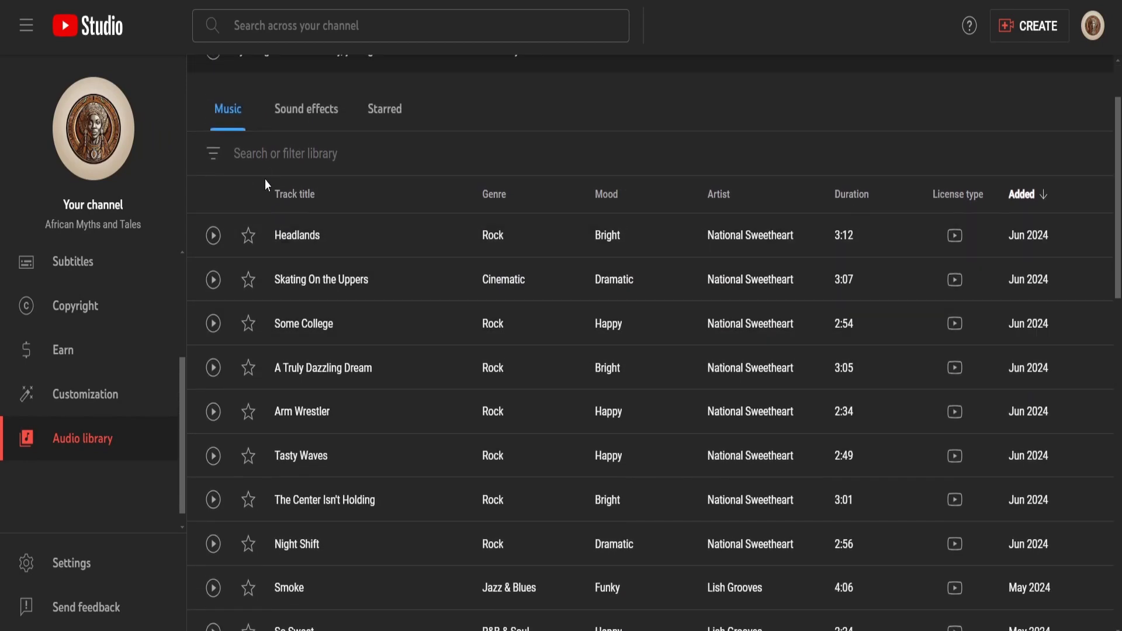
click(269, 151)
text(african)
key(Return)
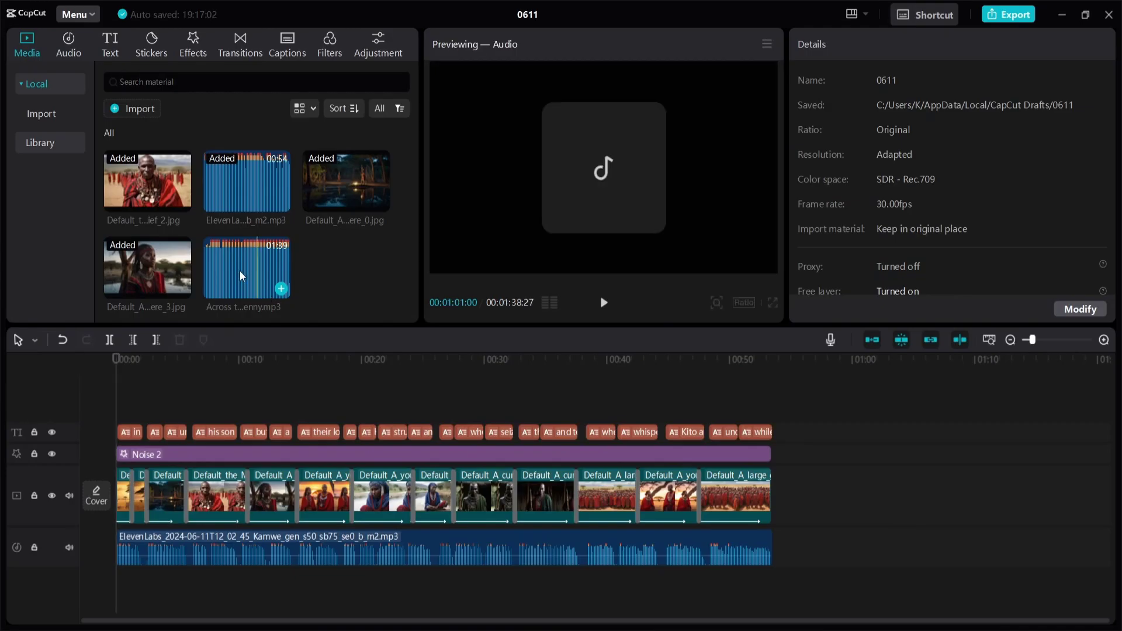
In CapCut, lay the Across the Savannah track under the voiceover at -13.9 dB and export the video titled african as 1080P mp4.
drag(243, 275, 113, 594)
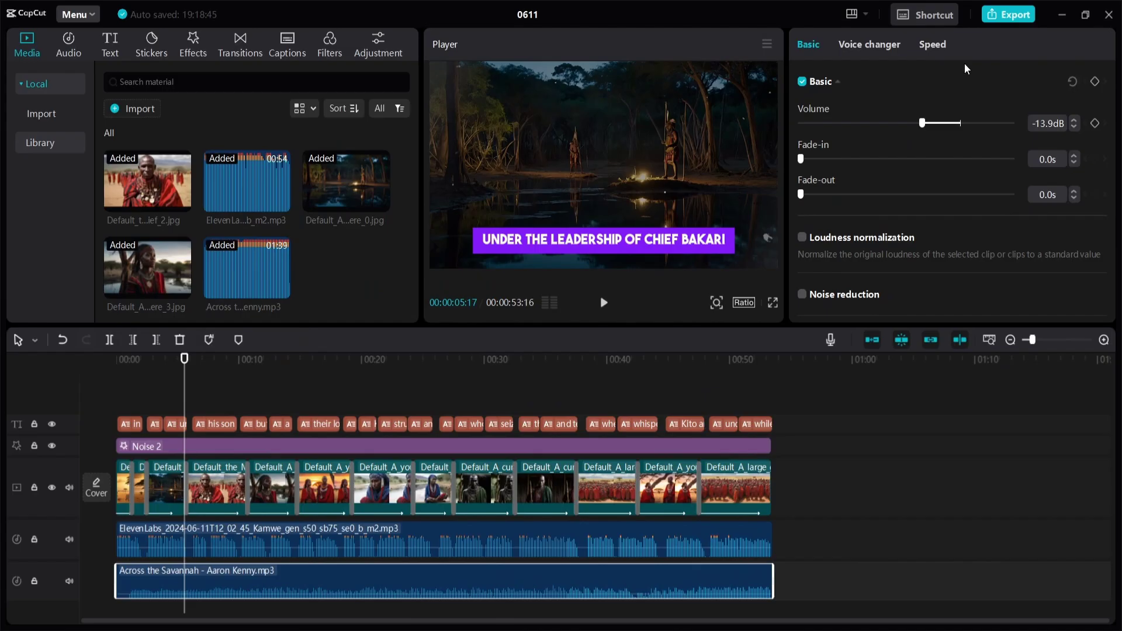
click(1010, 14)
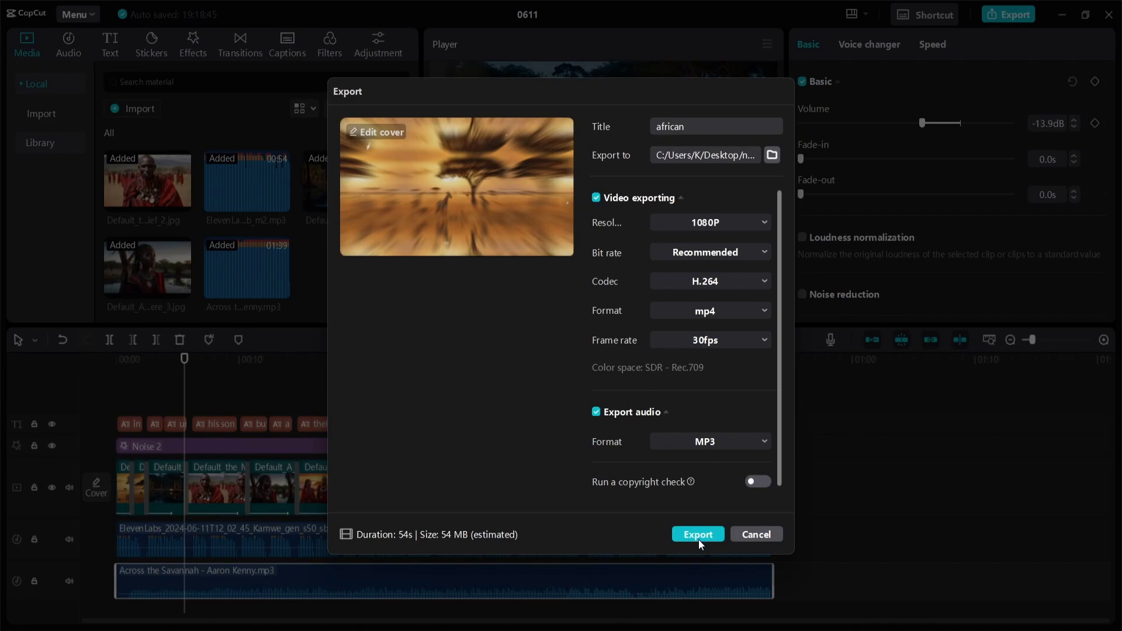
click(698, 537)
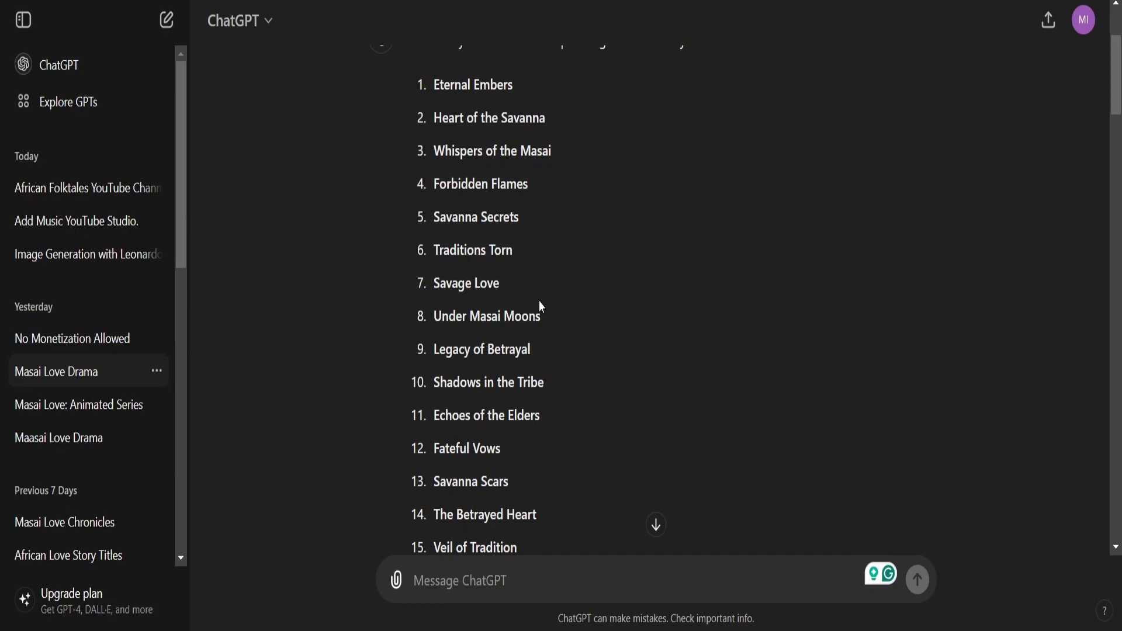
Pick Whispers of the Masai from ChatGPT's title list and use it as the title of the african.mp4 upload in YouTube Studio.
scroll(534, 286, down, 4)
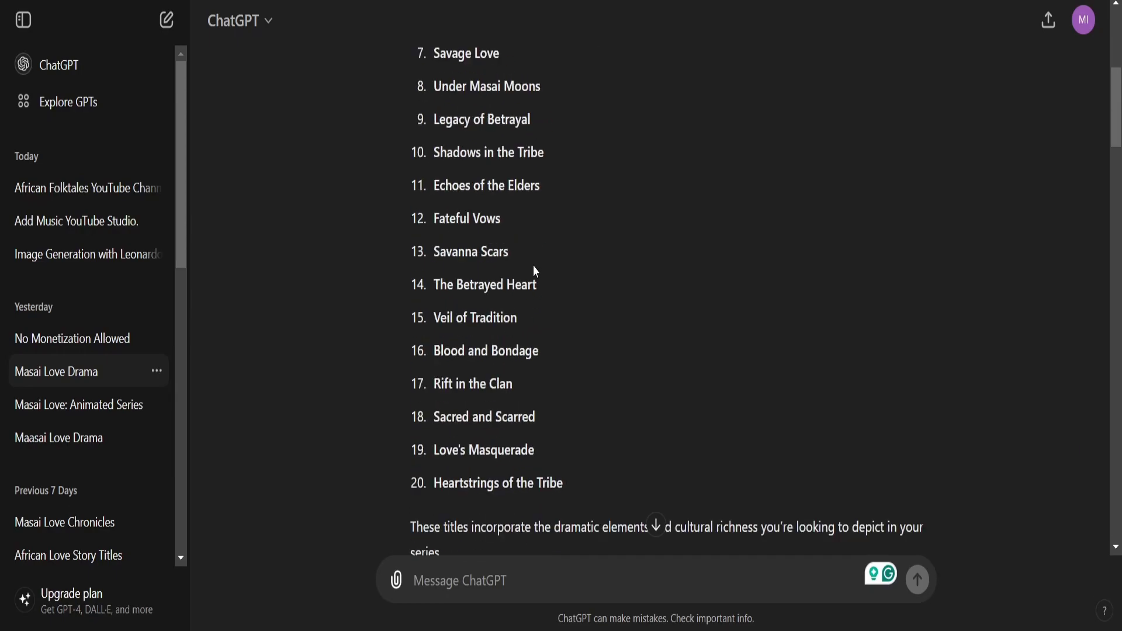
scroll(531, 268, up, 4)
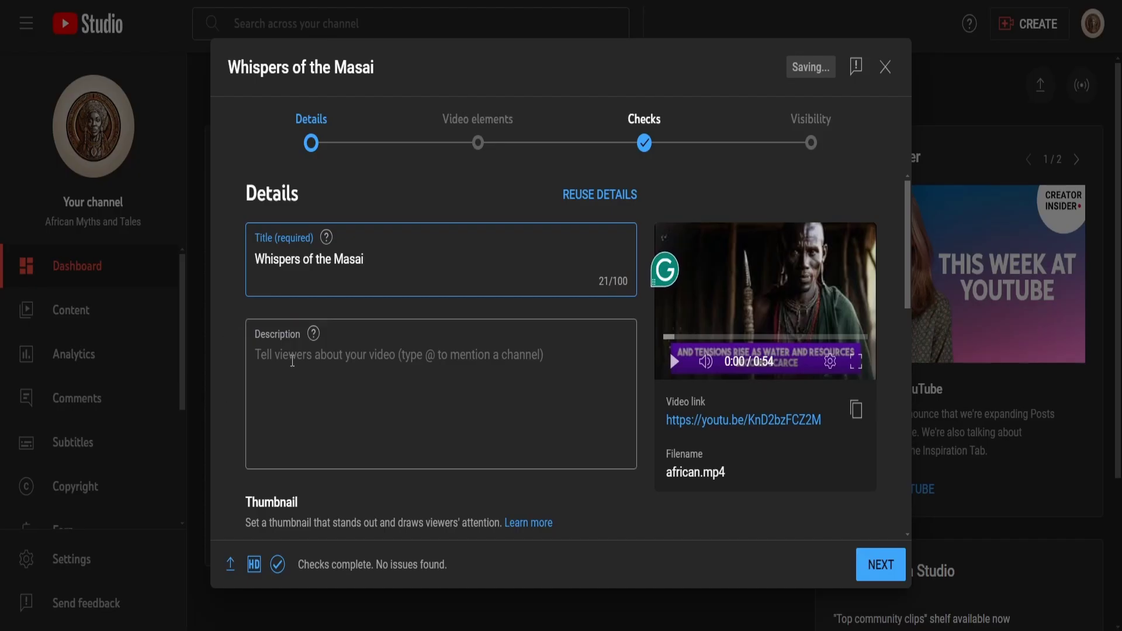
click(292, 361)
scroll(418, 345, down, 2)
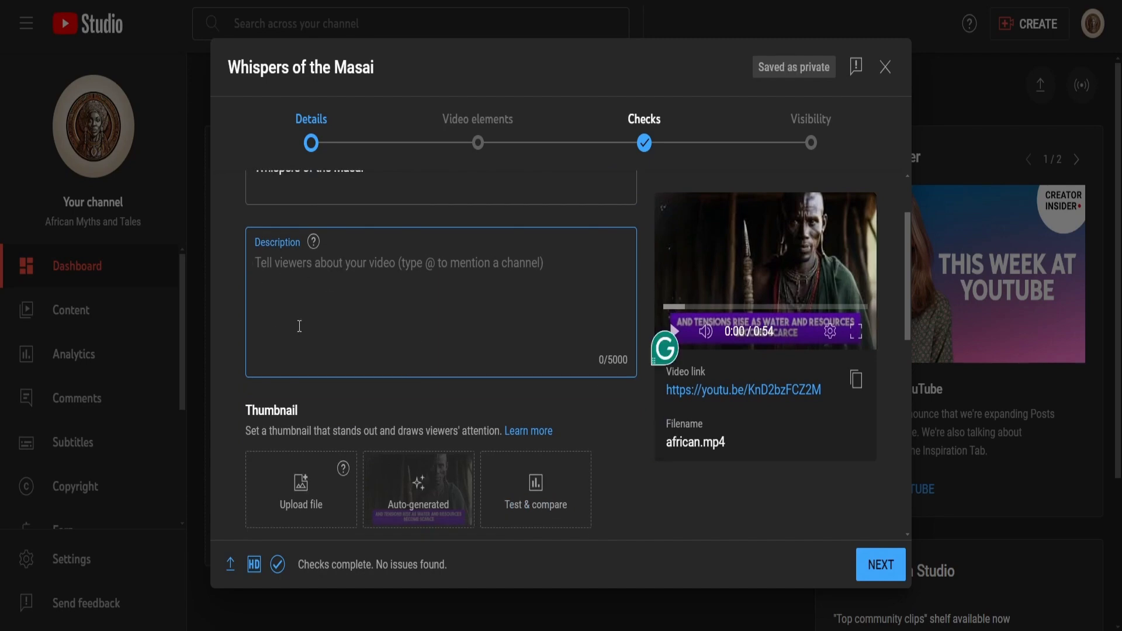
scroll(425, 304, up, 2)
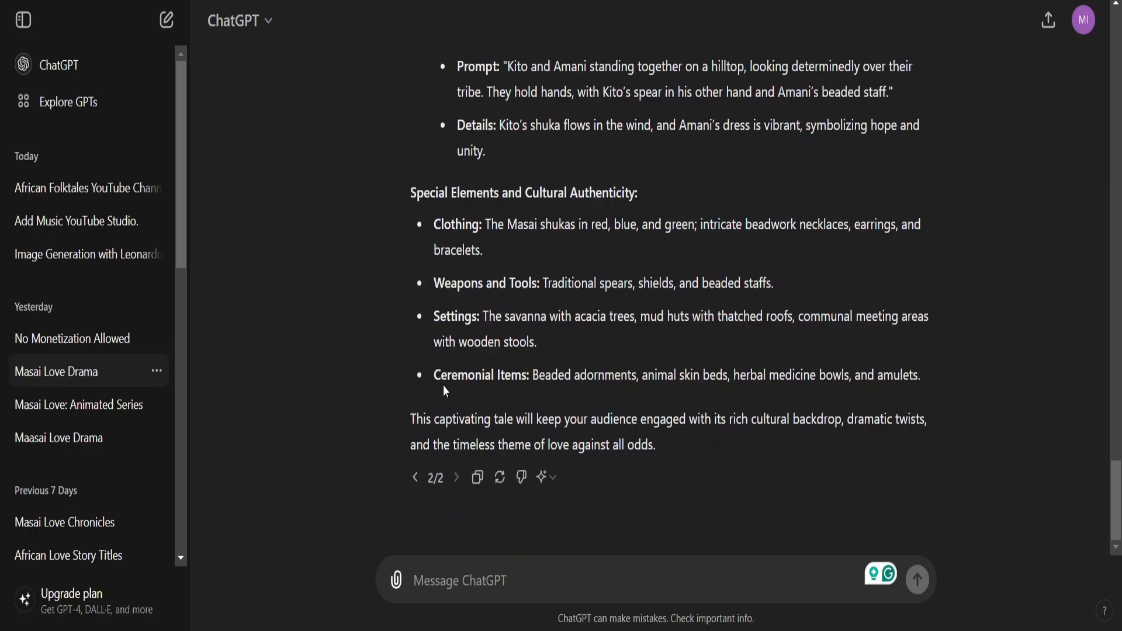
Ask ChatGPT for a search-optimized YouTube description of "Whispers of the Masai" and copy its two story paragraphs.
text(a YouTube description for "Whispers of the Masai."' The description should be written to hit the algorithm for search engine optimization.)
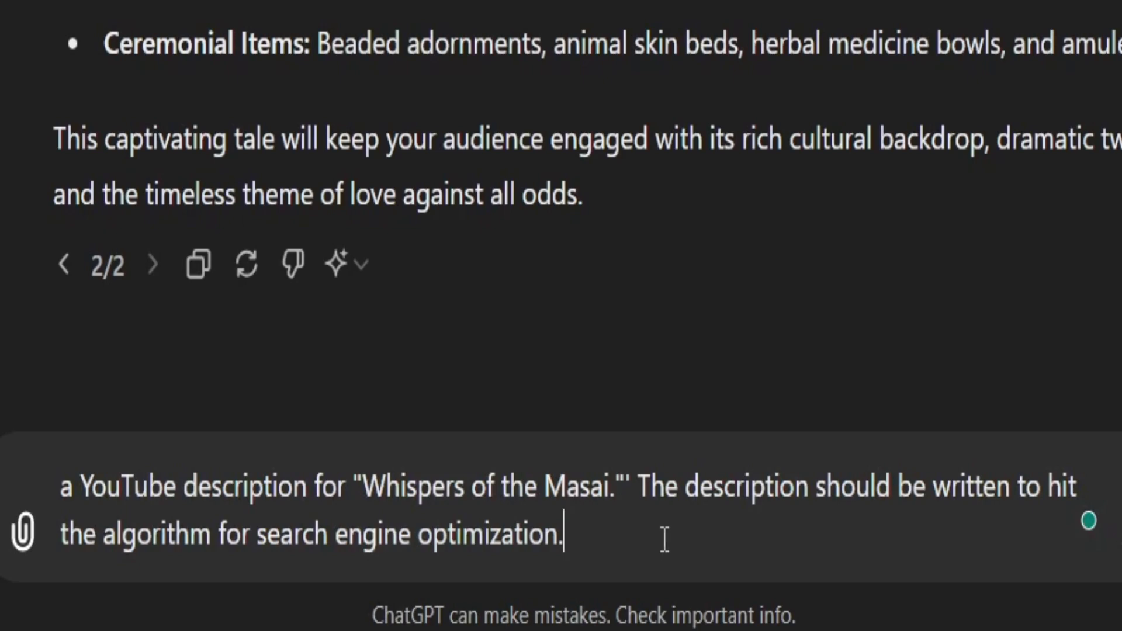
key(Return)
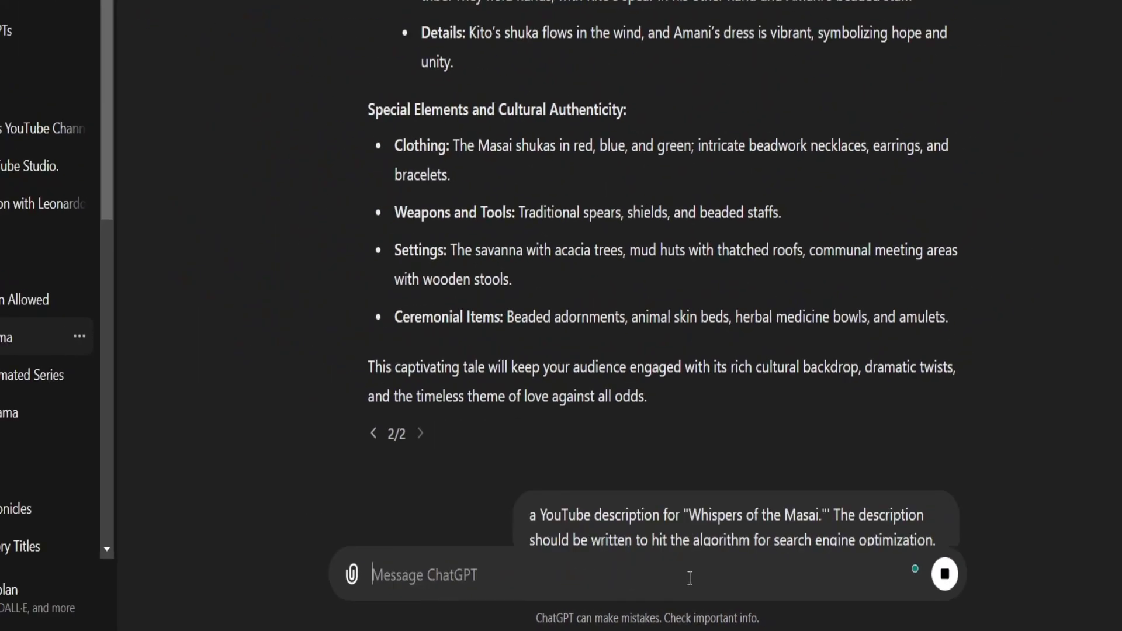
drag(825, 390, 415, 217)
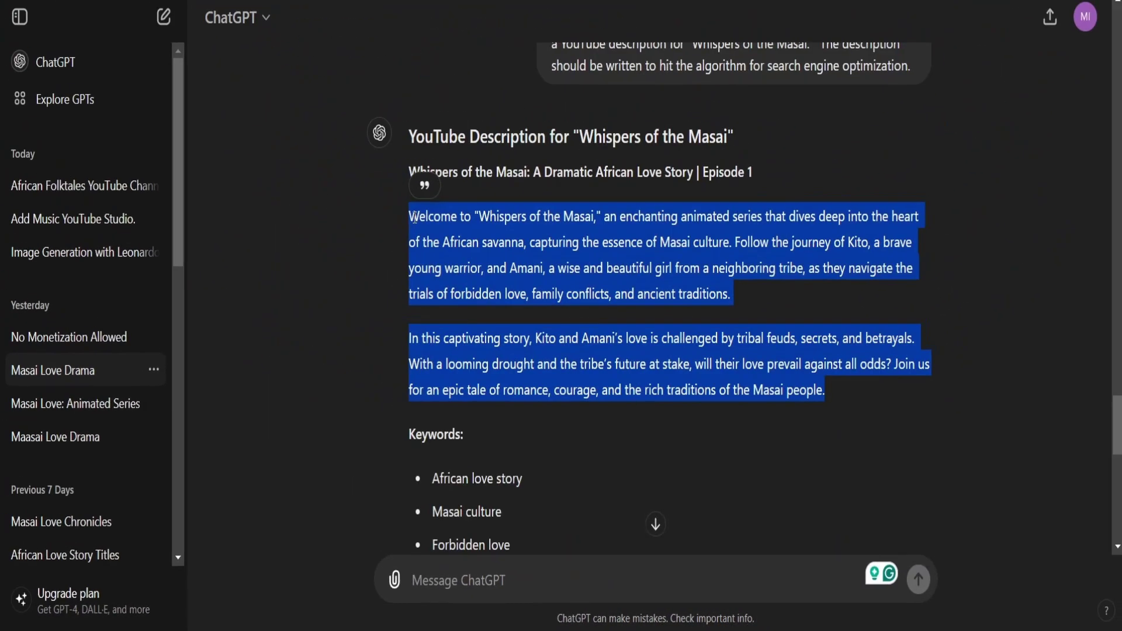
right_click(415, 217)
click(451, 237)
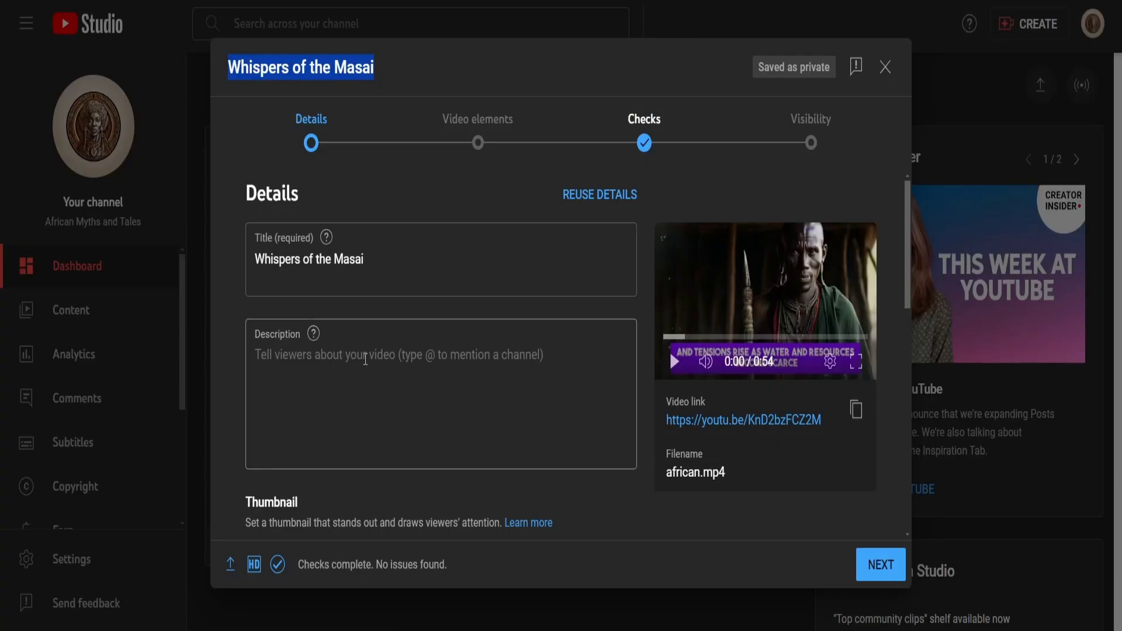
Paste the copied paragraphs as the video's description in YouTube Studio and set the Kito and Amani image as the thumbnail.
click(369, 358)
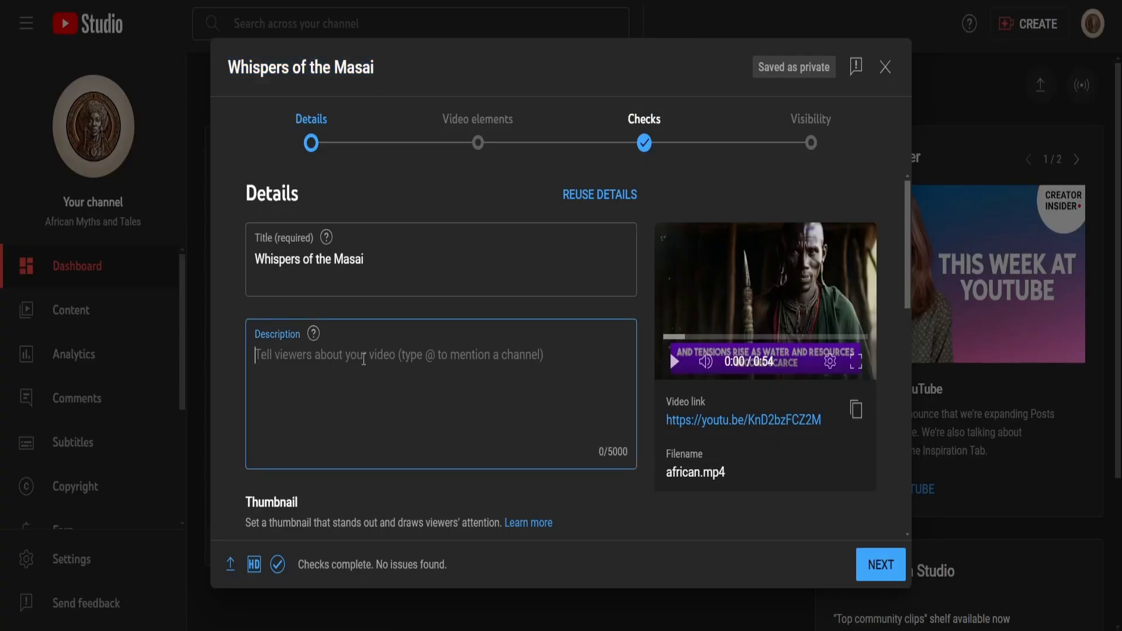
key(ctrl+v)
scroll(364, 358, down, 5)
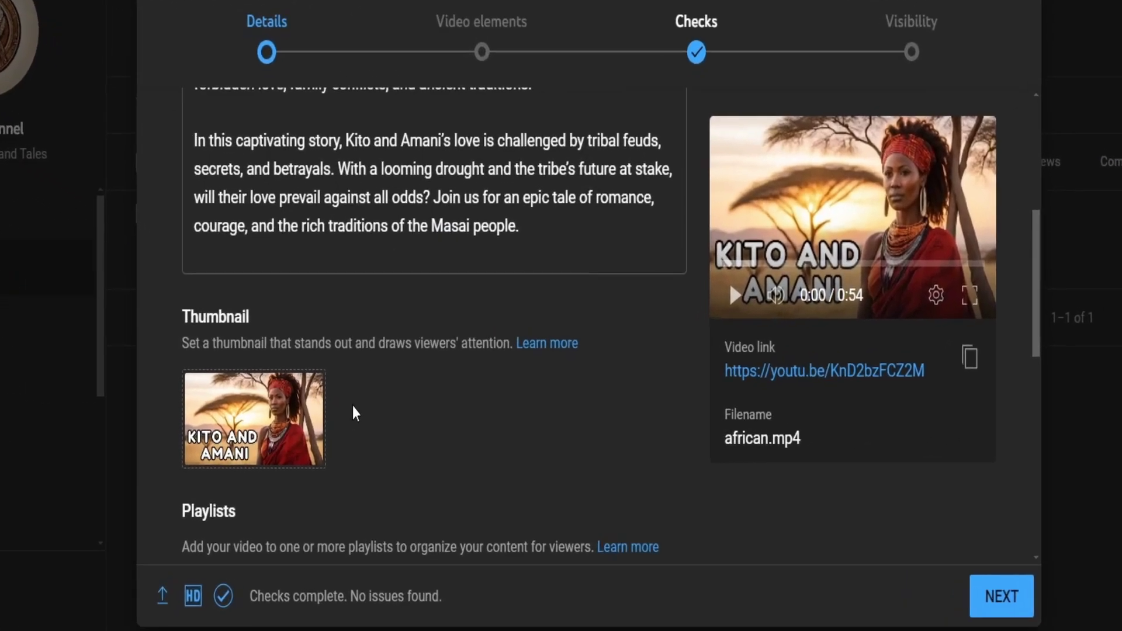
scroll(379, 416, down, 2)
mouse_move(241, 281)
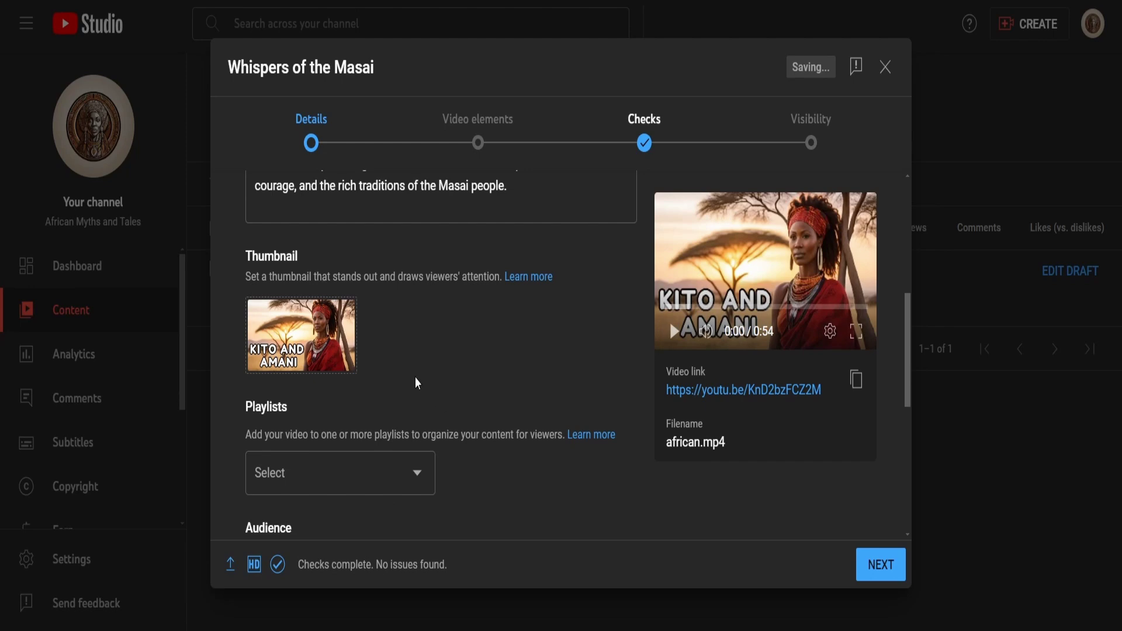
Go through the playlist and audience settings, and advance past the video elements to the copyright checks.
scroll(415, 378, down, 3)
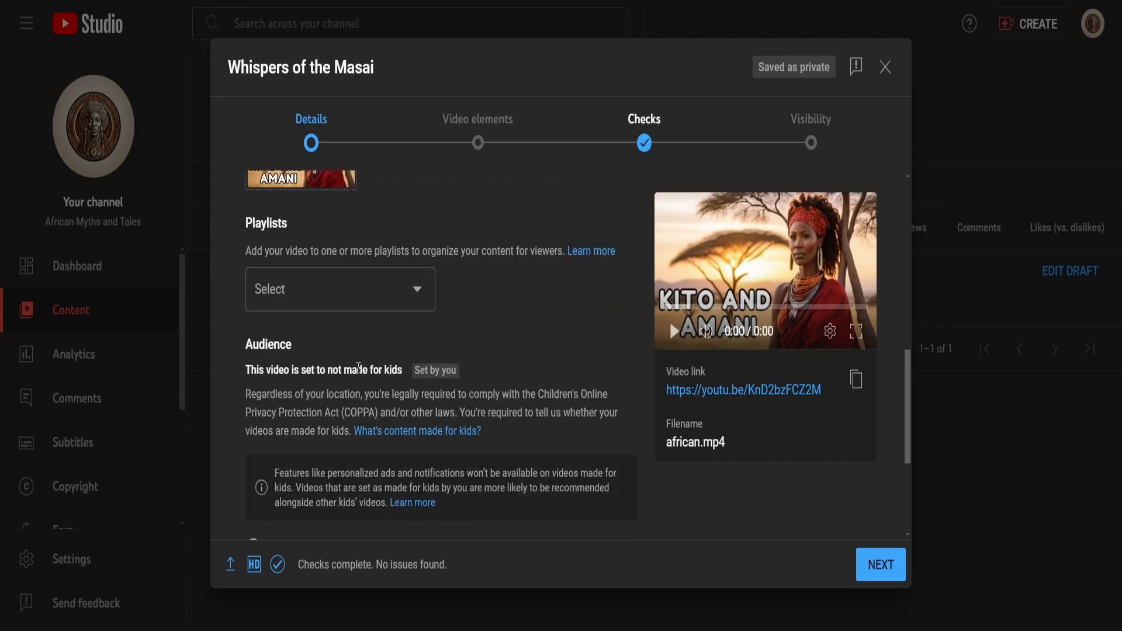
scroll(400, 383, down, 3)
click(875, 566)
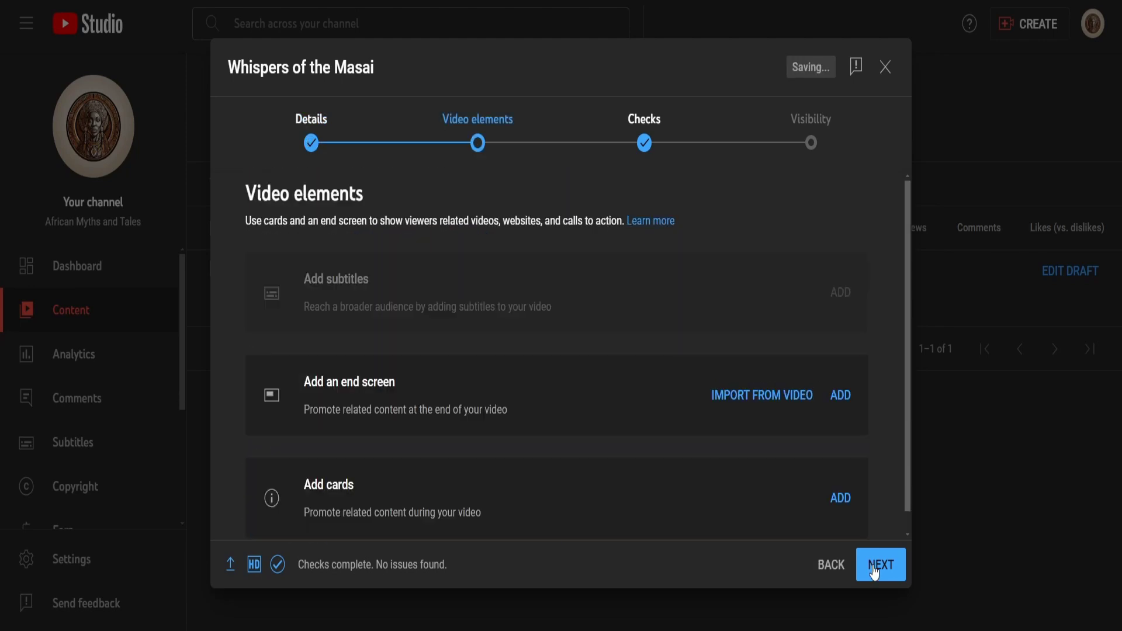
click(873, 570)
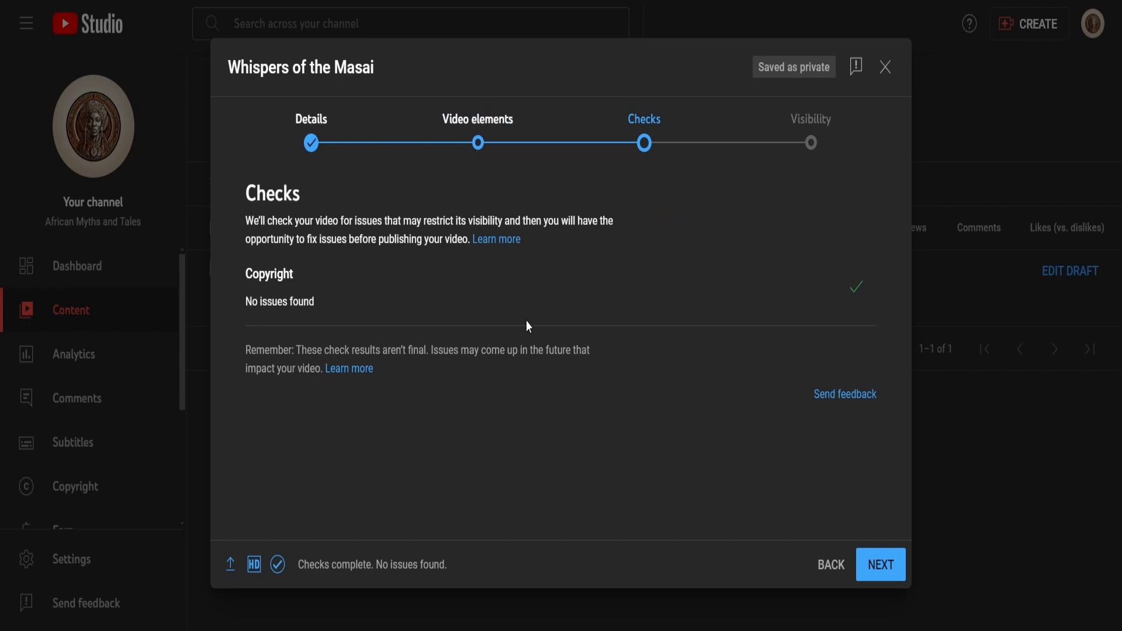